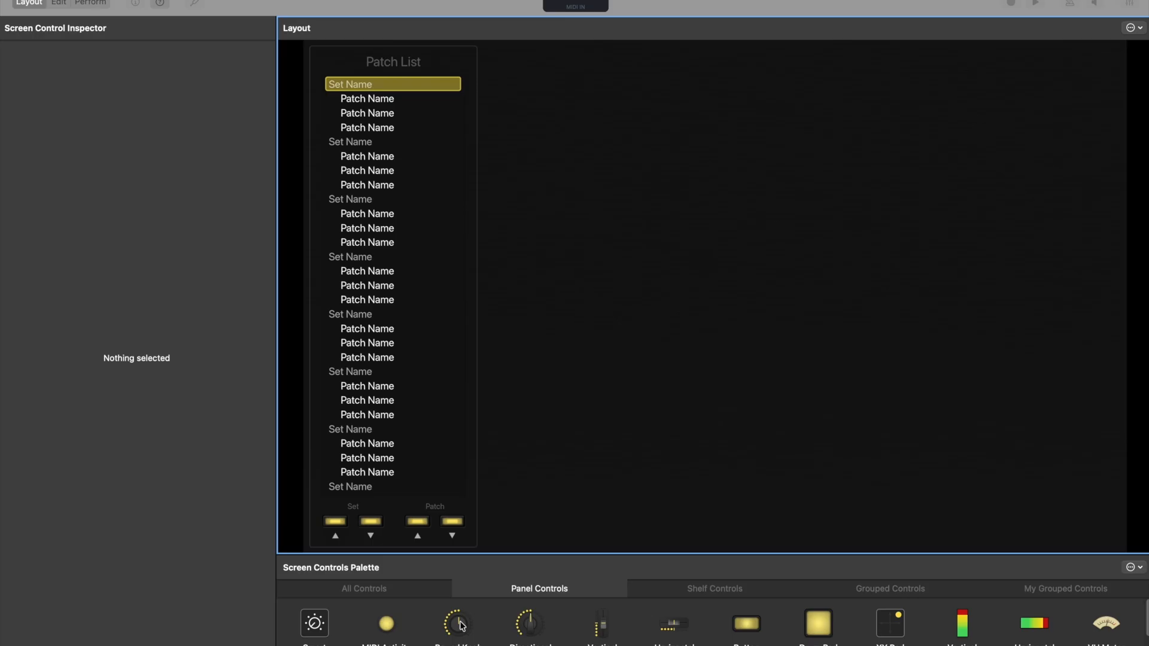
# Add a round knob to the empty area of the layout.
pyautogui.click(461, 625)
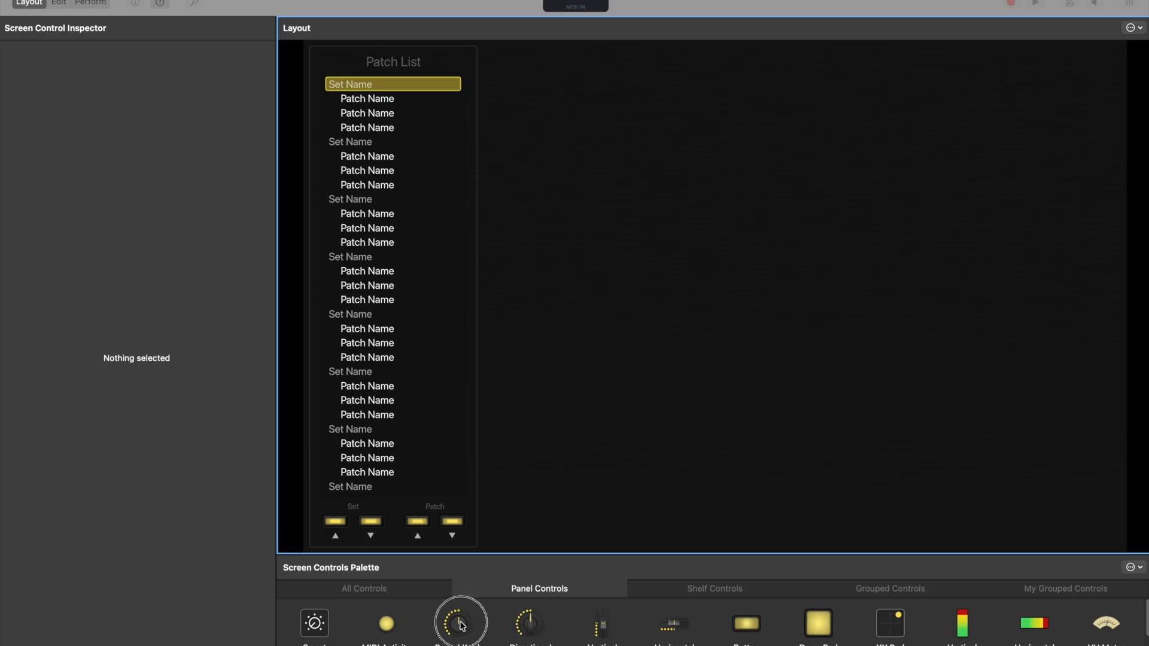
pyautogui.moveTo(460, 622); pyautogui.dragTo(552, 458)
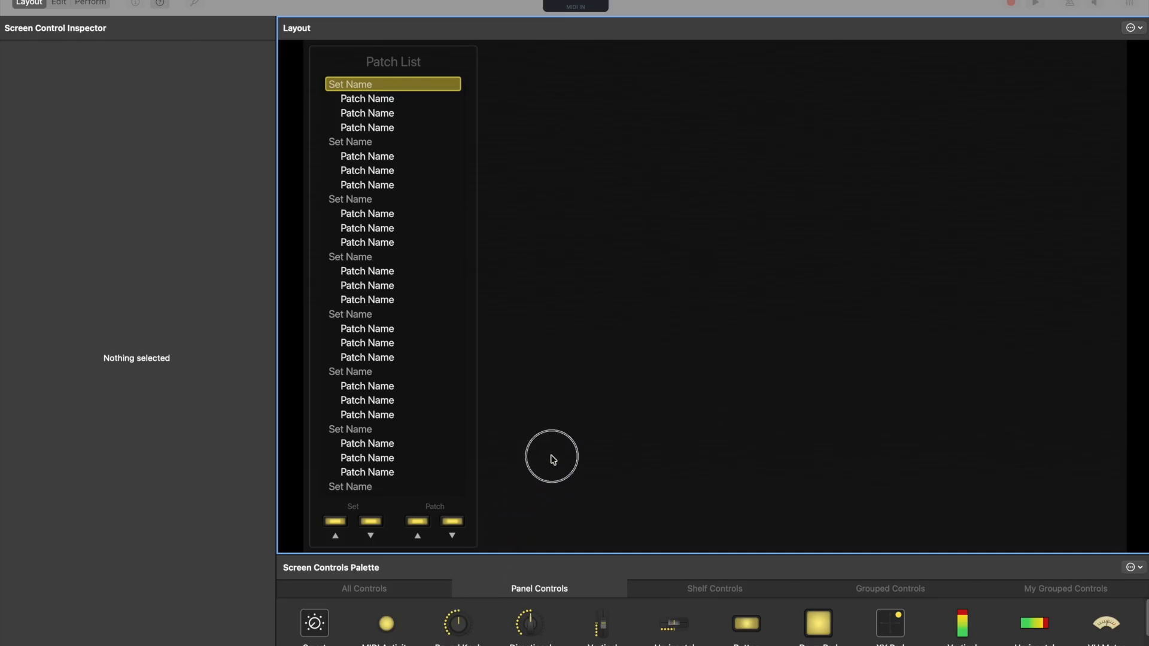
pyautogui.moveTo(457, 629); pyautogui.dragTo(663, 236)
# Map the round knob to the Volume of the Concert ch channel at the StreamDeck tutorial concert level.
pyautogui.click(60, 7)
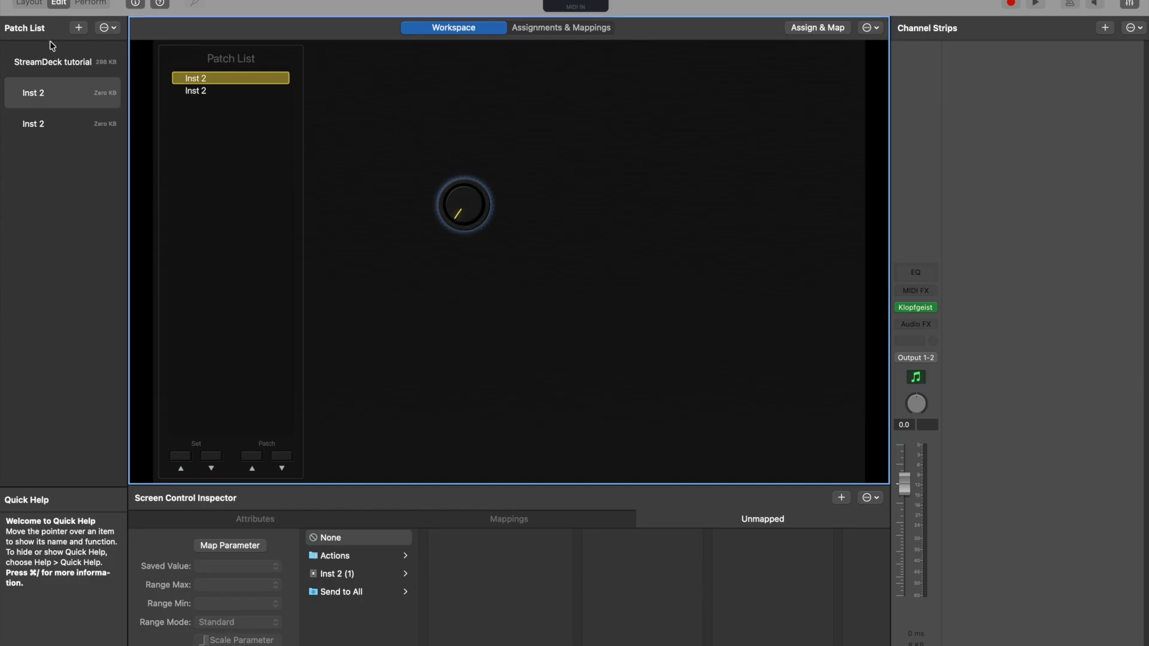
pyautogui.click(52, 63)
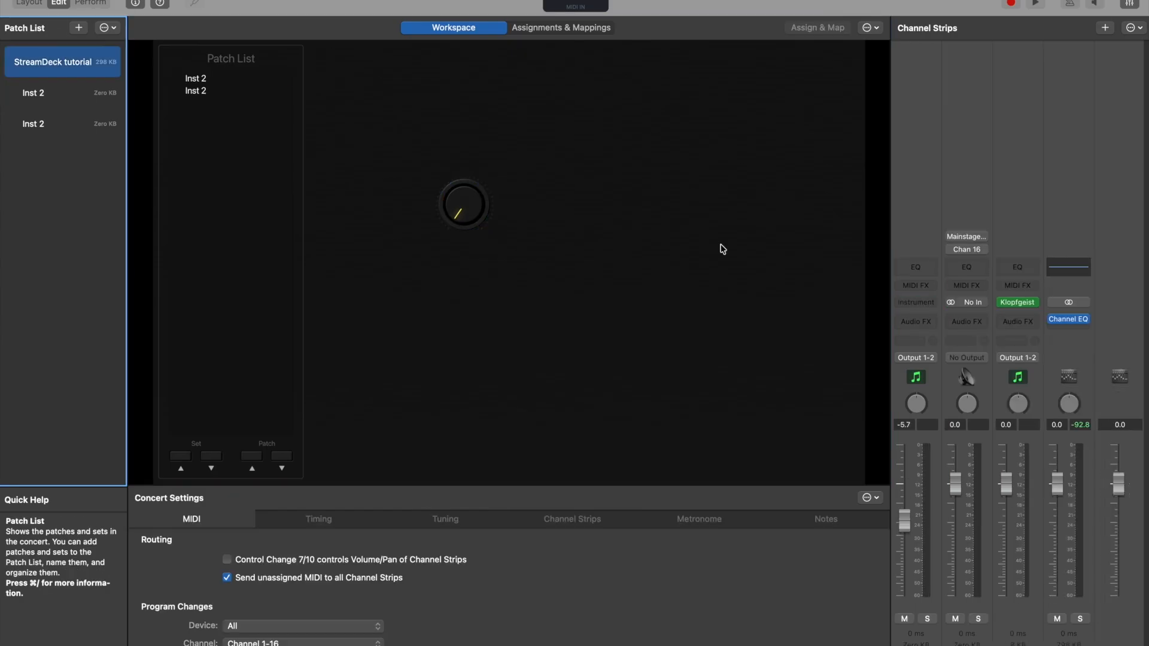
pyautogui.click(921, 157)
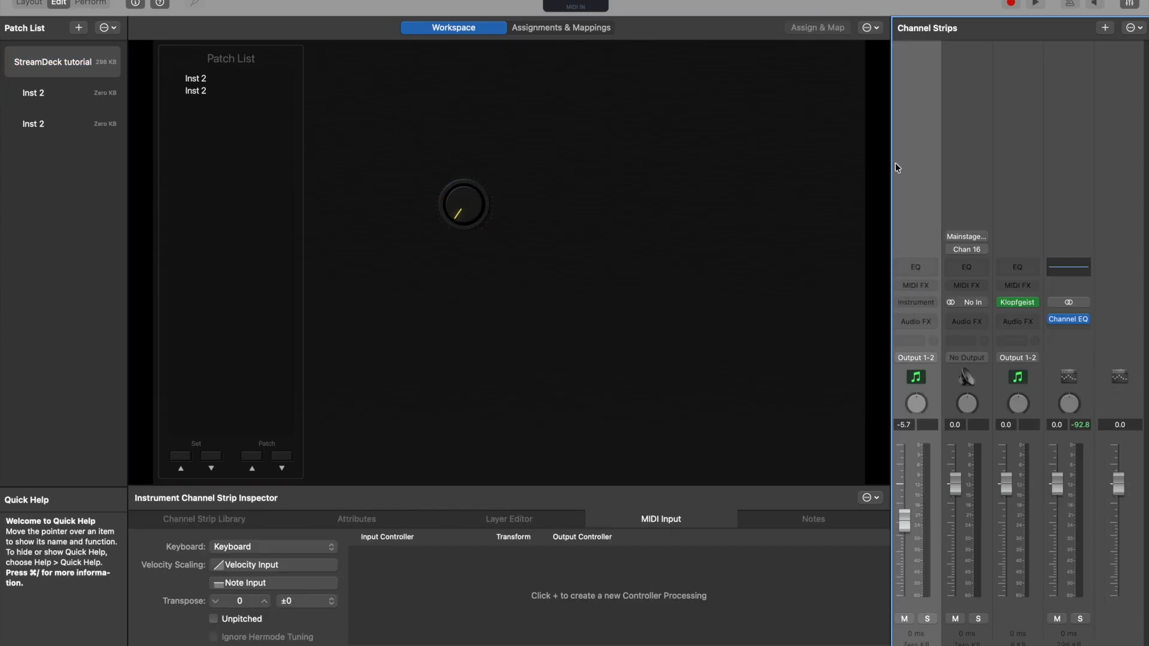
pyautogui.click(468, 207)
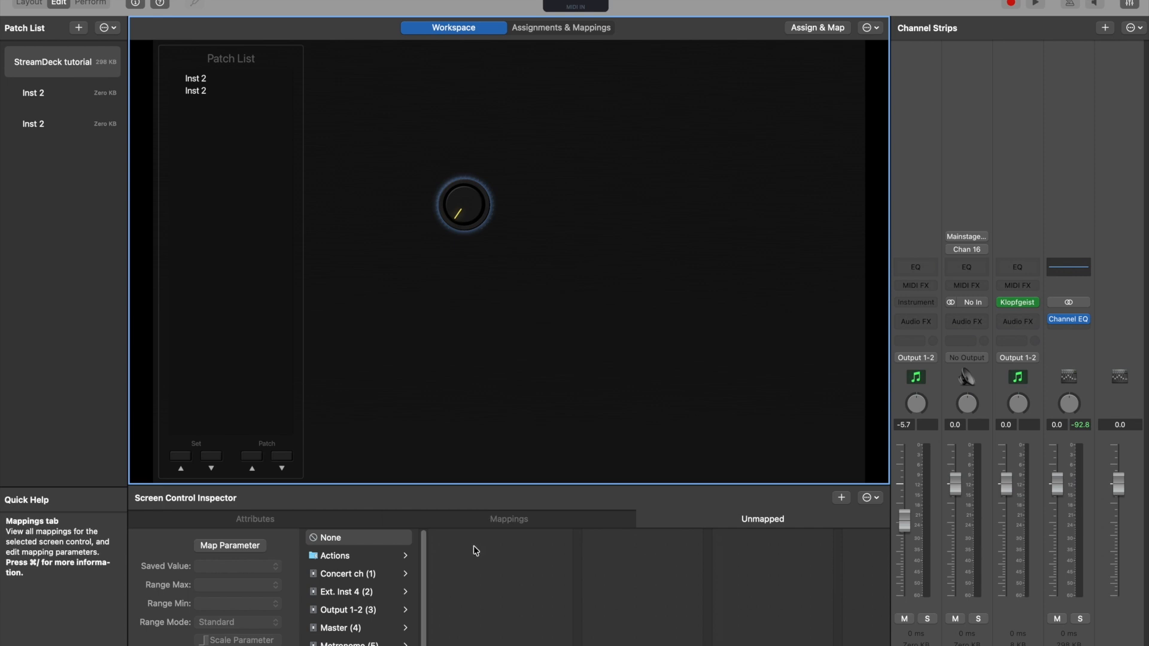
pyautogui.click(350, 574)
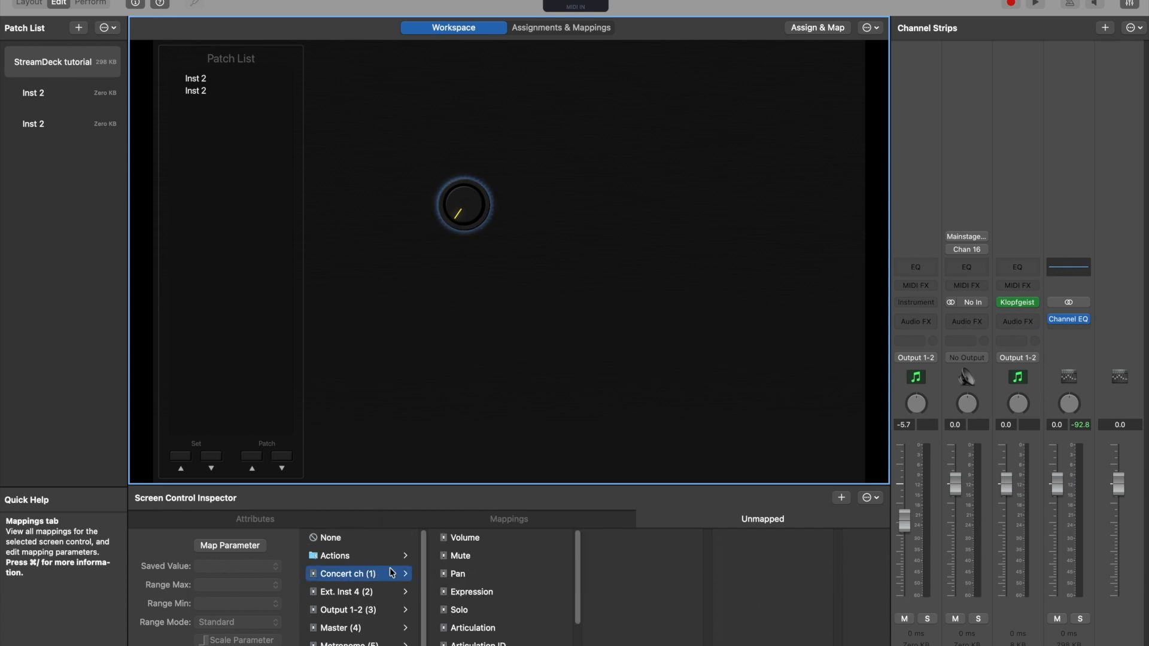
pyautogui.click(464, 540)
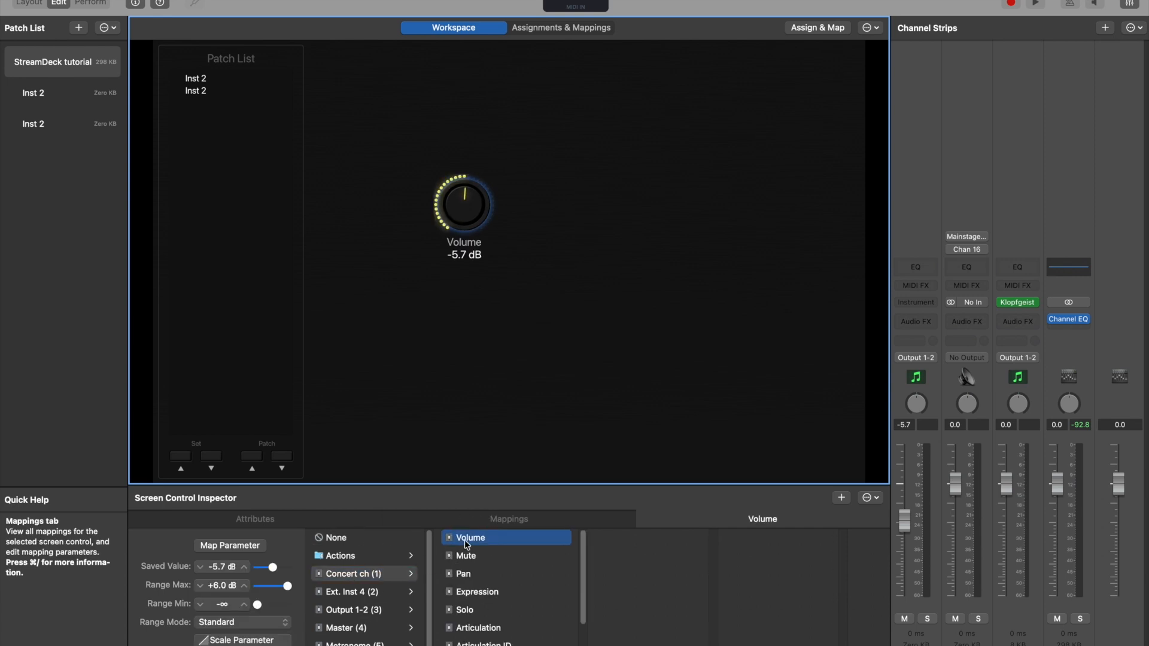
# Test the volume knob at -2.4 dB on concert level and -12.0 dB in the first Inst 2 patch, ending on the second patch.
pyautogui.click(468, 201)
pyautogui.moveTo(466, 198); pyautogui.dragTo(464, 192)
pyautogui.click(81, 90)
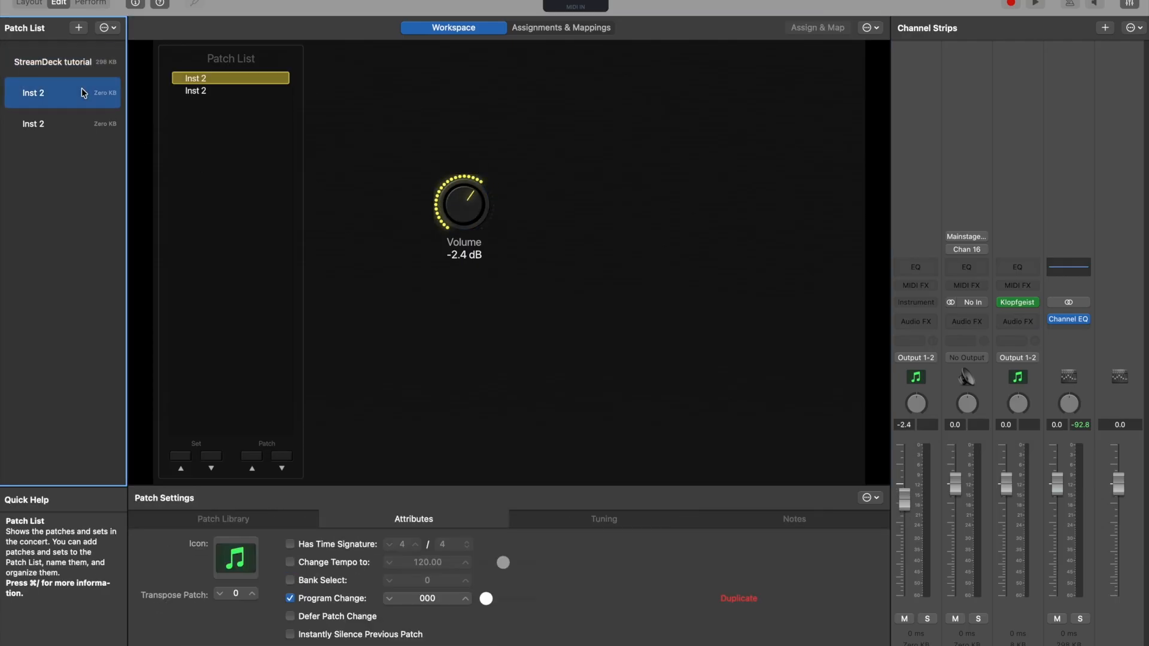
pyautogui.click(467, 219)
pyautogui.moveTo(468, 220); pyautogui.dragTo(467, 252)
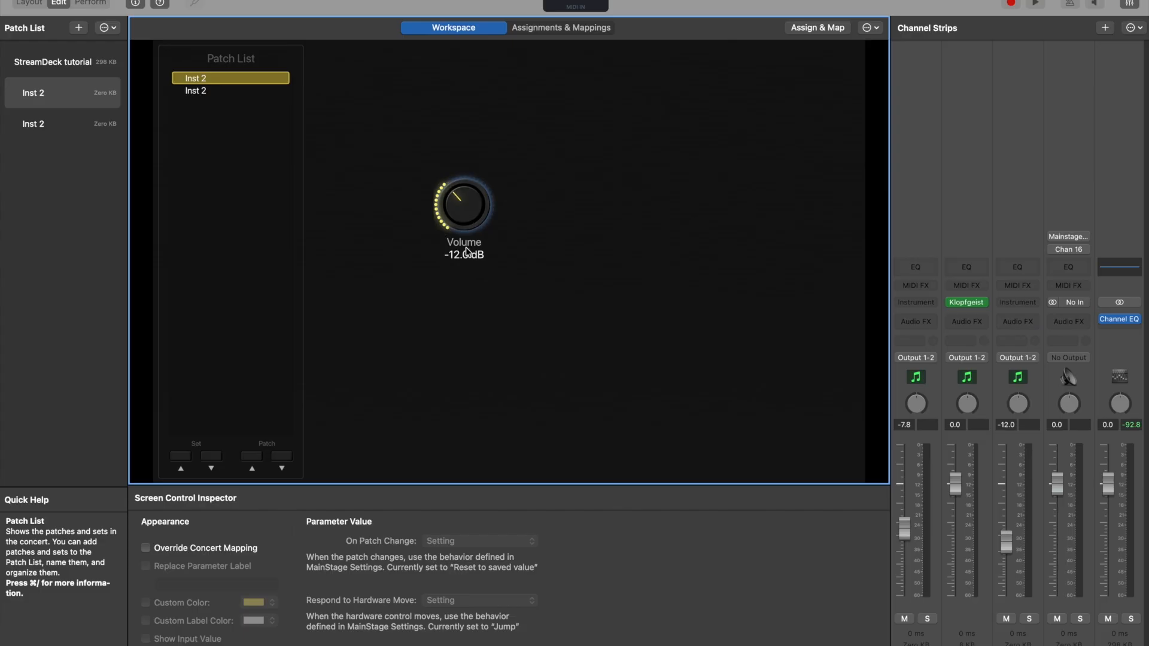
pyautogui.click(41, 123)
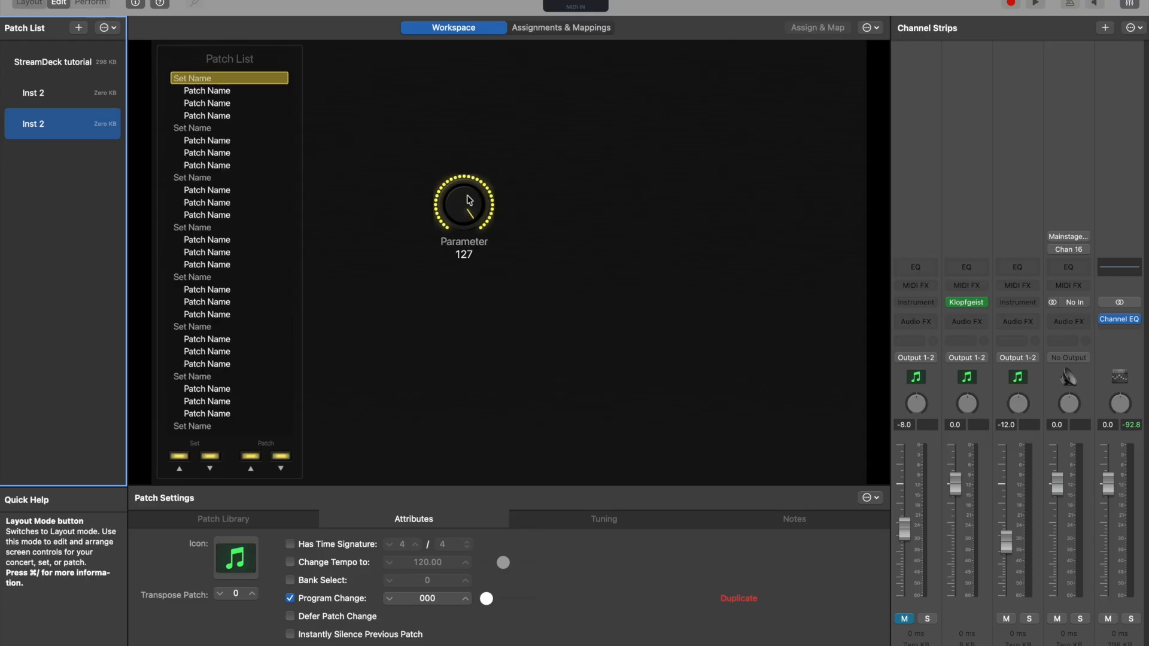
# Delete the round knob from the layout.
pyautogui.click(29, 3)
pyautogui.click(659, 242)
pyautogui.press('Delete')
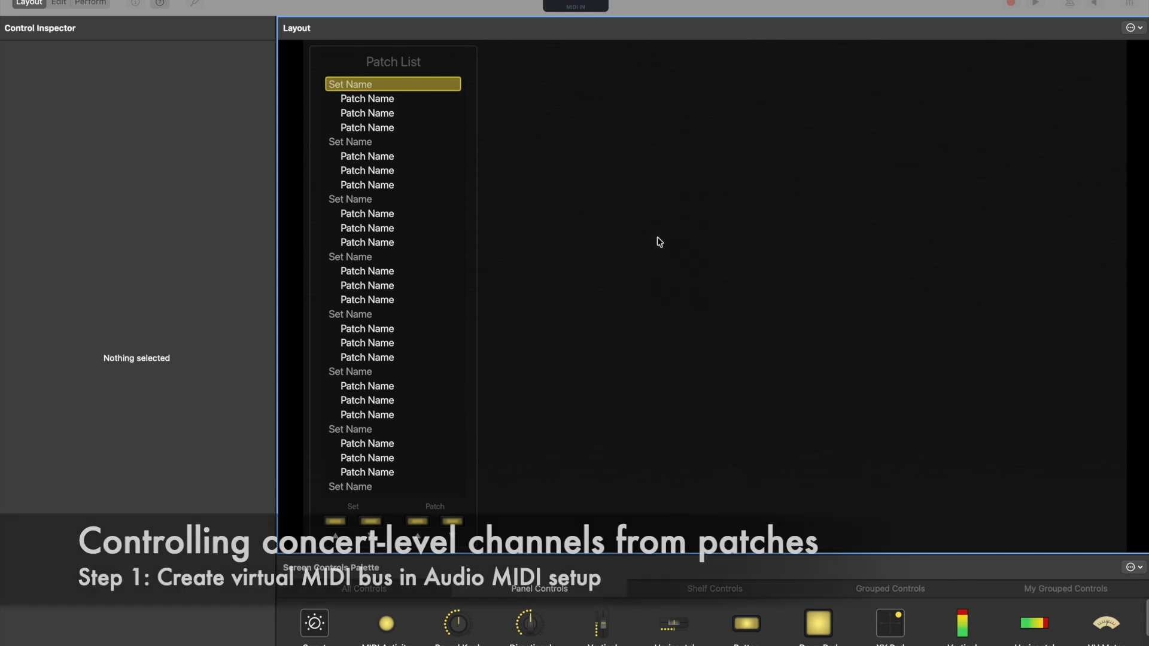
# Switch to Audio MIDI Setup, inspect the IAC Driver's Mainstage loopback port, and close the properties without applying changes.
pyautogui.press('super+Tab')
pyautogui.press('super+Tab')
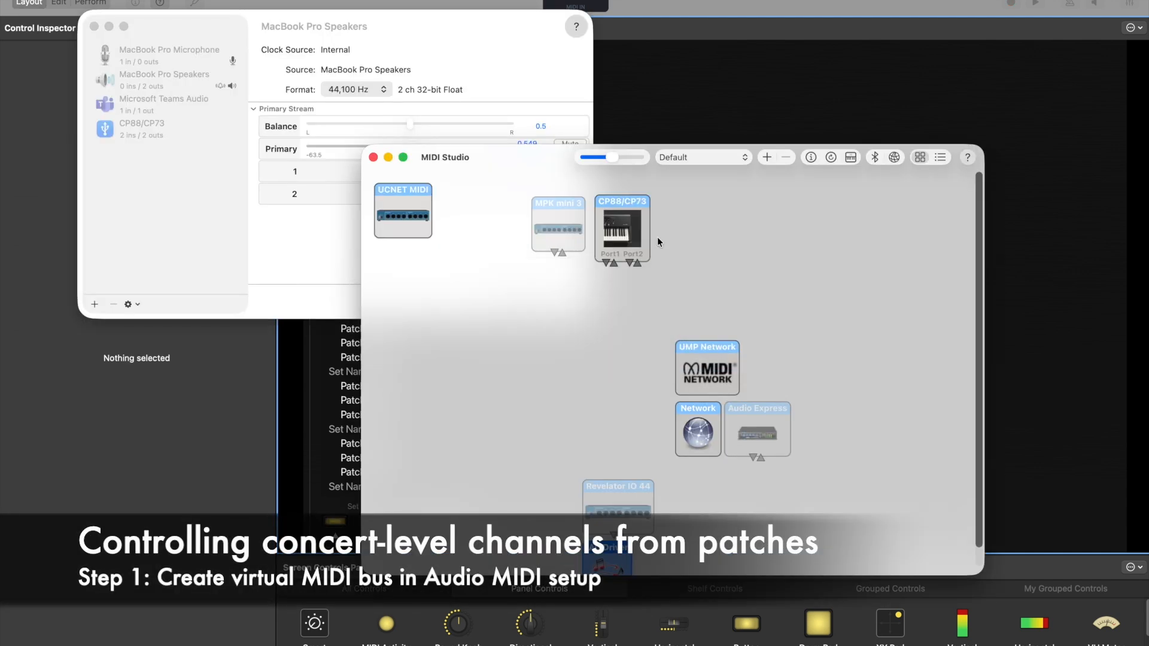
pyautogui.scroll(-2, 610, 371)
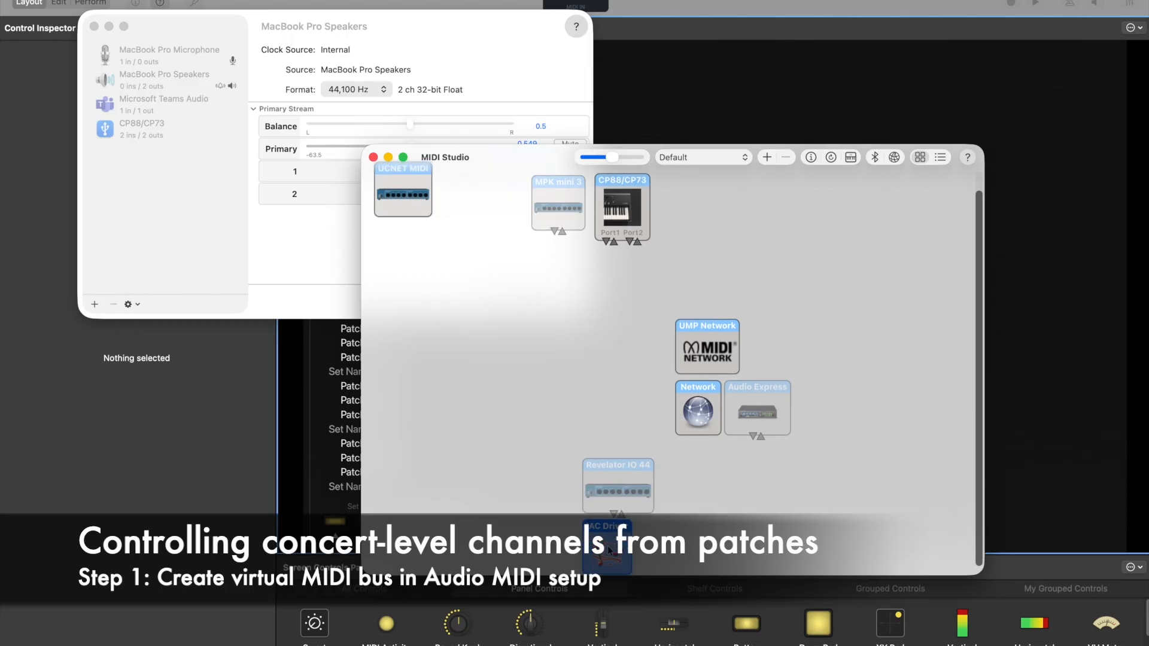
pyautogui.doubleClick(608, 549)
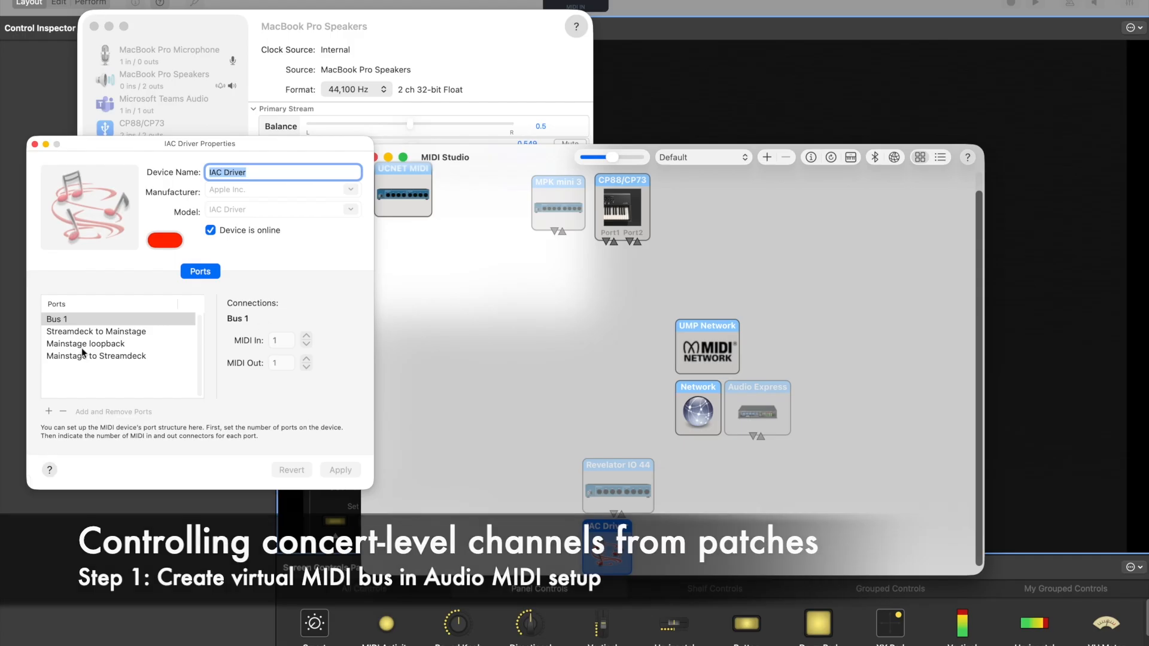
pyautogui.click(64, 345)
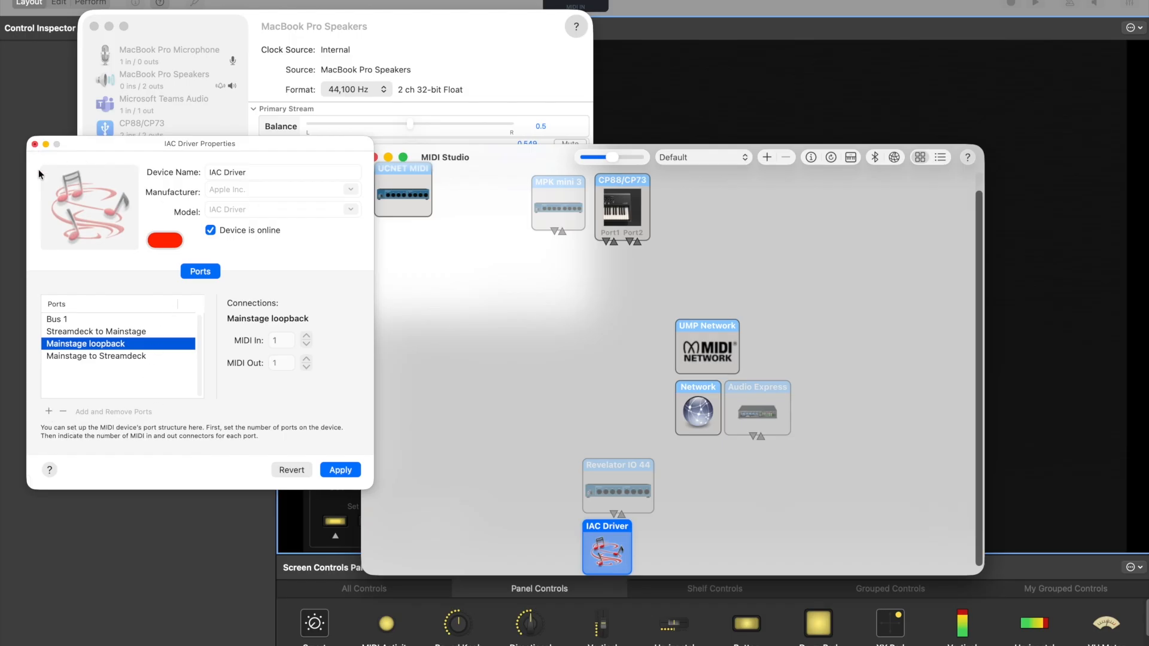
pyautogui.click(34, 145)
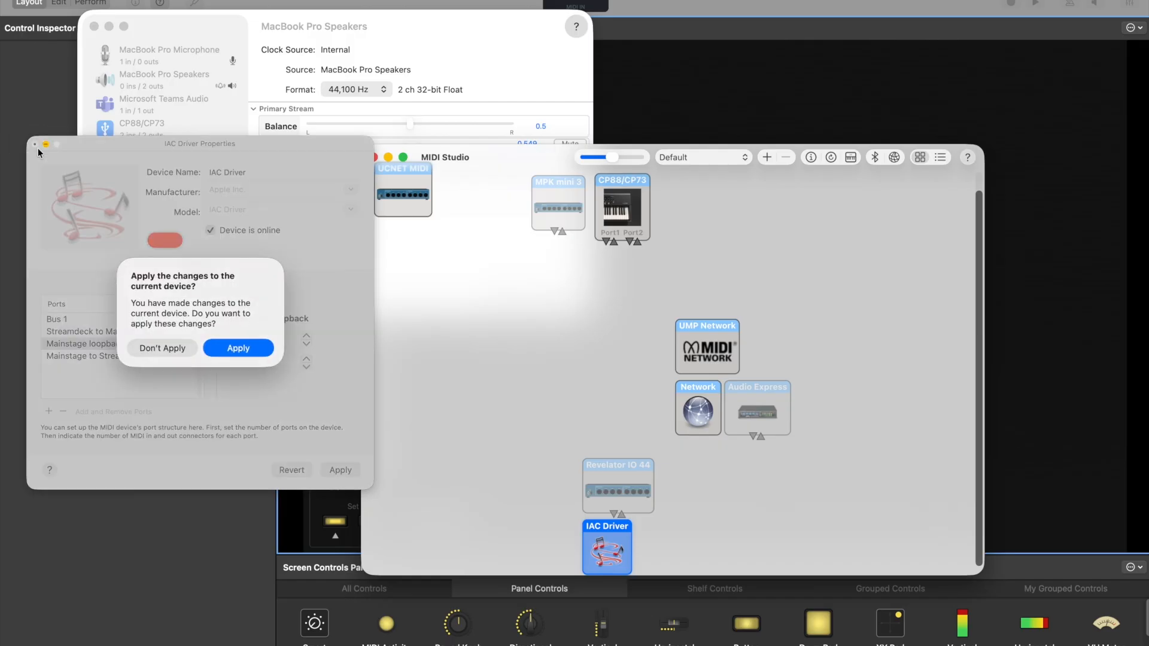
pyautogui.click(170, 348)
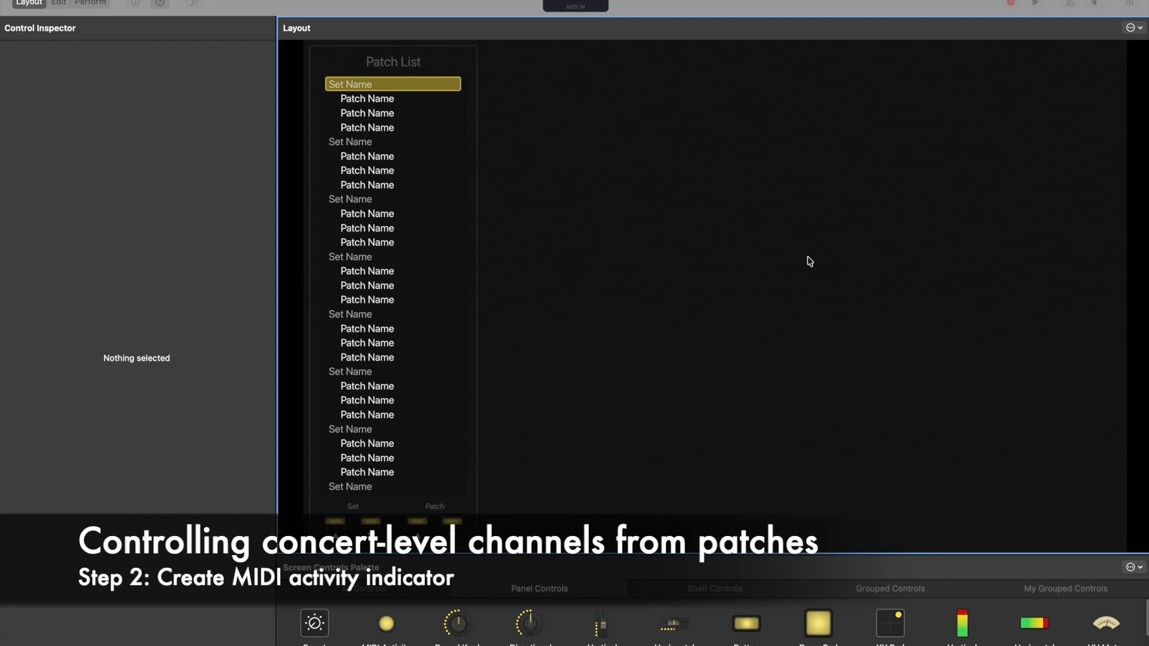
# Add a MIDI activity indicator near the layout's upper edge, using MIDI port Mainstage loopback IAC Driver and Channel 16.
pyautogui.moveTo(387, 625); pyautogui.dragTo(615, 108)
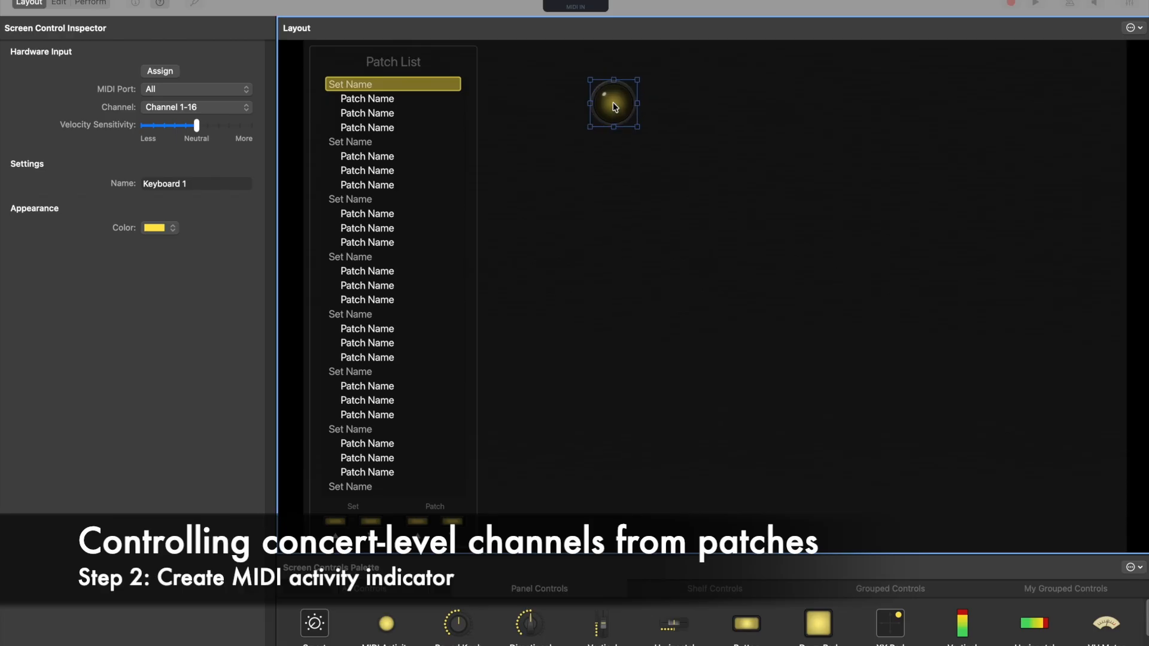
pyautogui.click(224, 91)
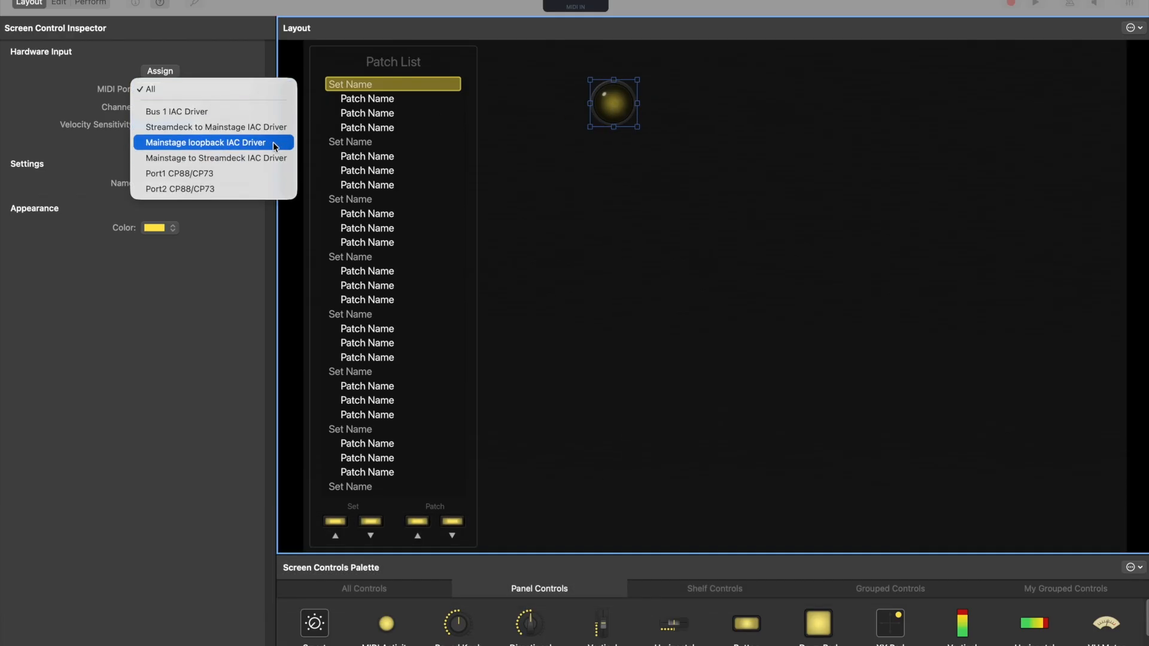
pyautogui.click(225, 144)
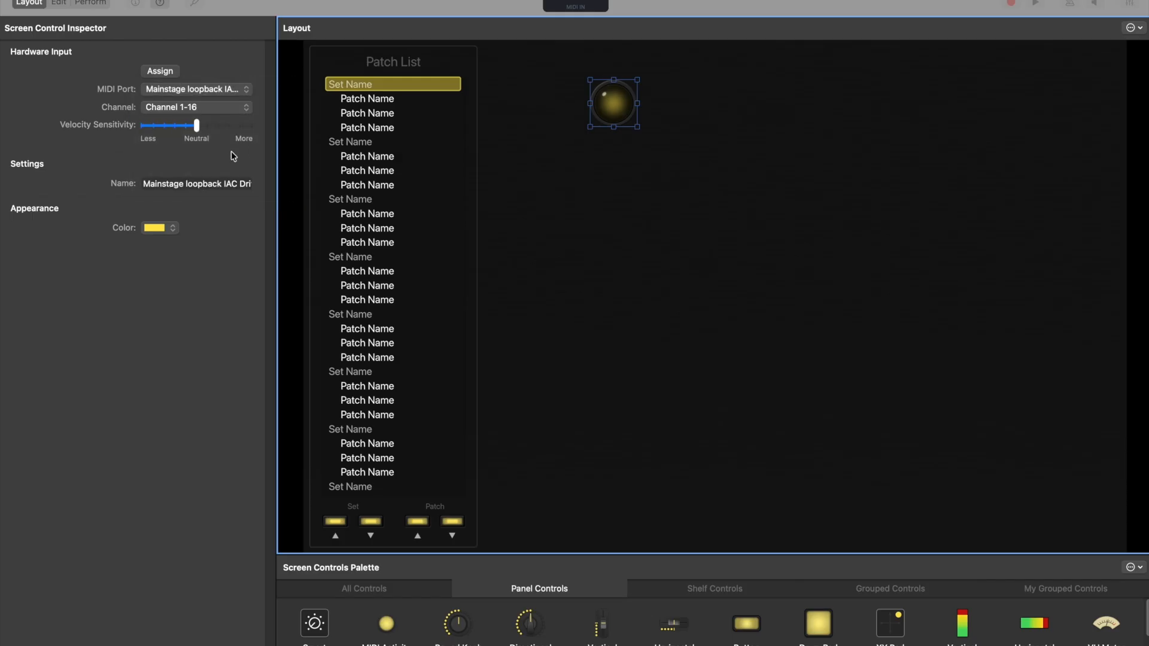
pyautogui.click(211, 108)
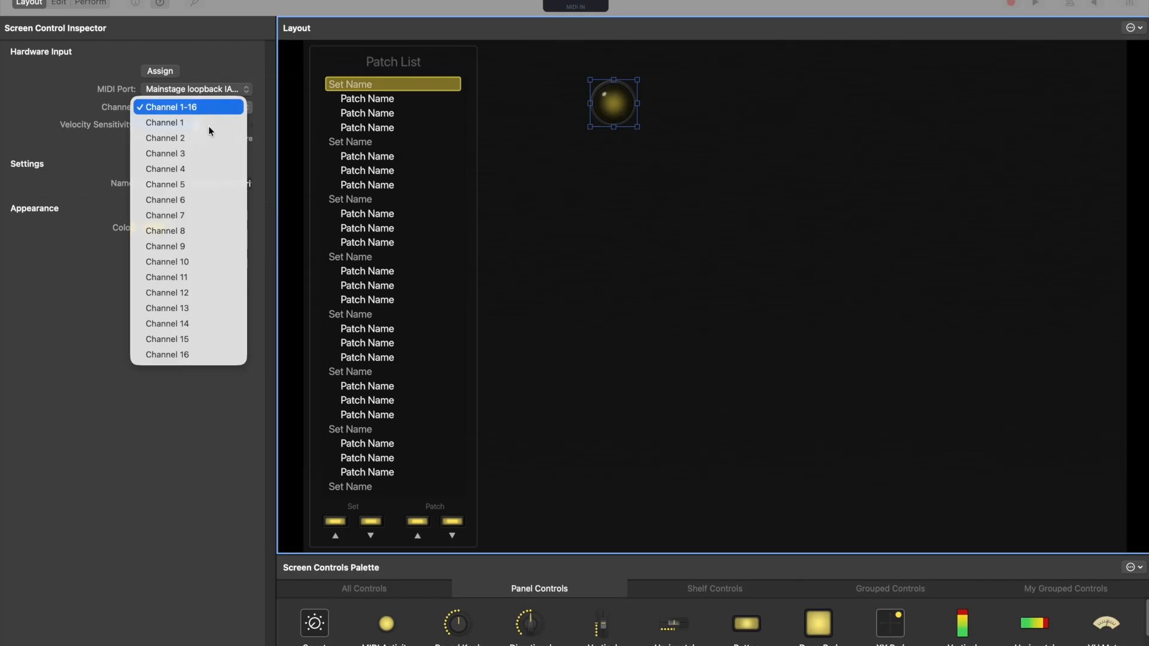
pyautogui.click(200, 353)
pyautogui.click(639, 235)
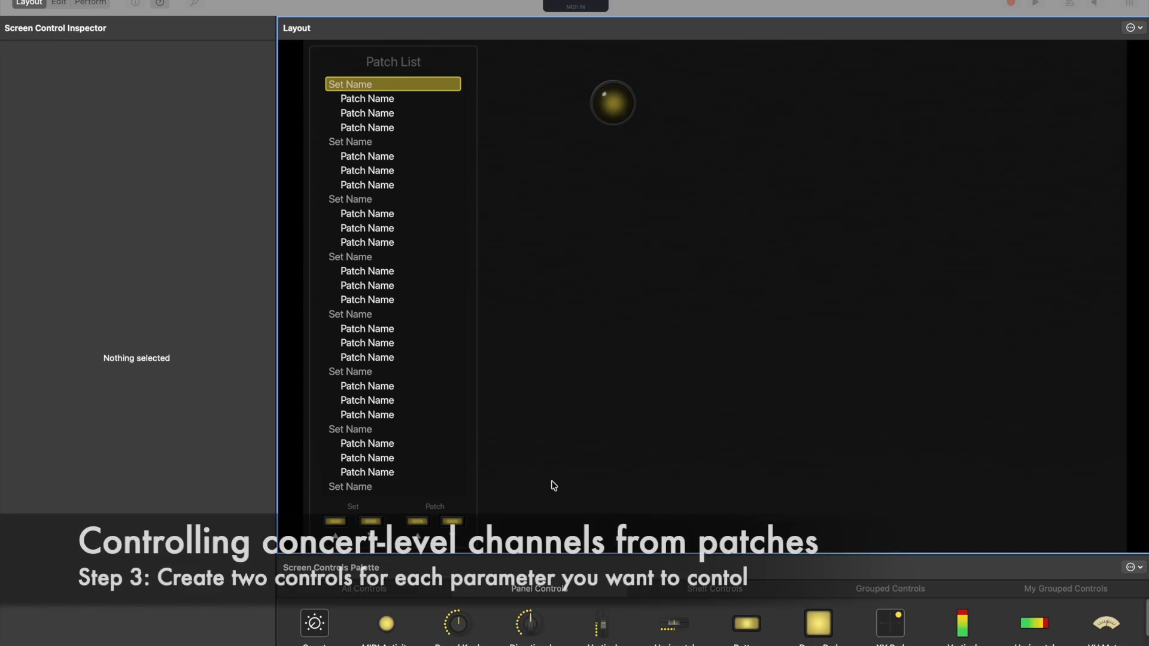
# Add a round knob below the MIDI activity indicator and a vertical fader between them.
pyautogui.moveTo(462, 622); pyautogui.dragTo(618, 419)
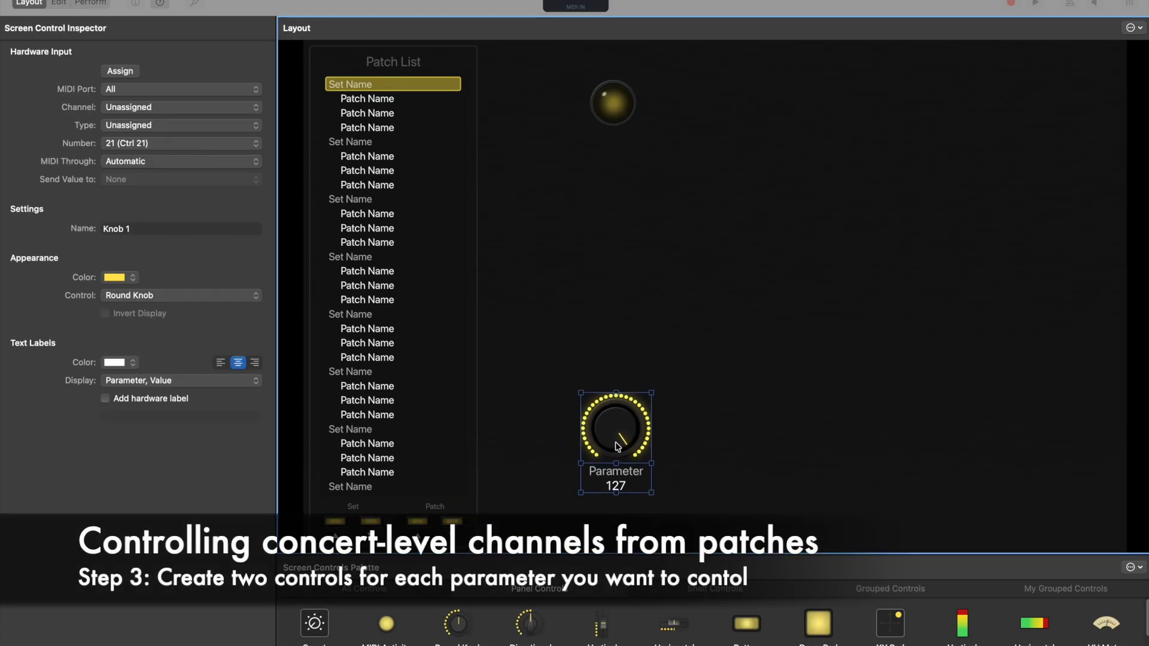
pyautogui.moveTo(601, 626); pyautogui.dragTo(616, 264)
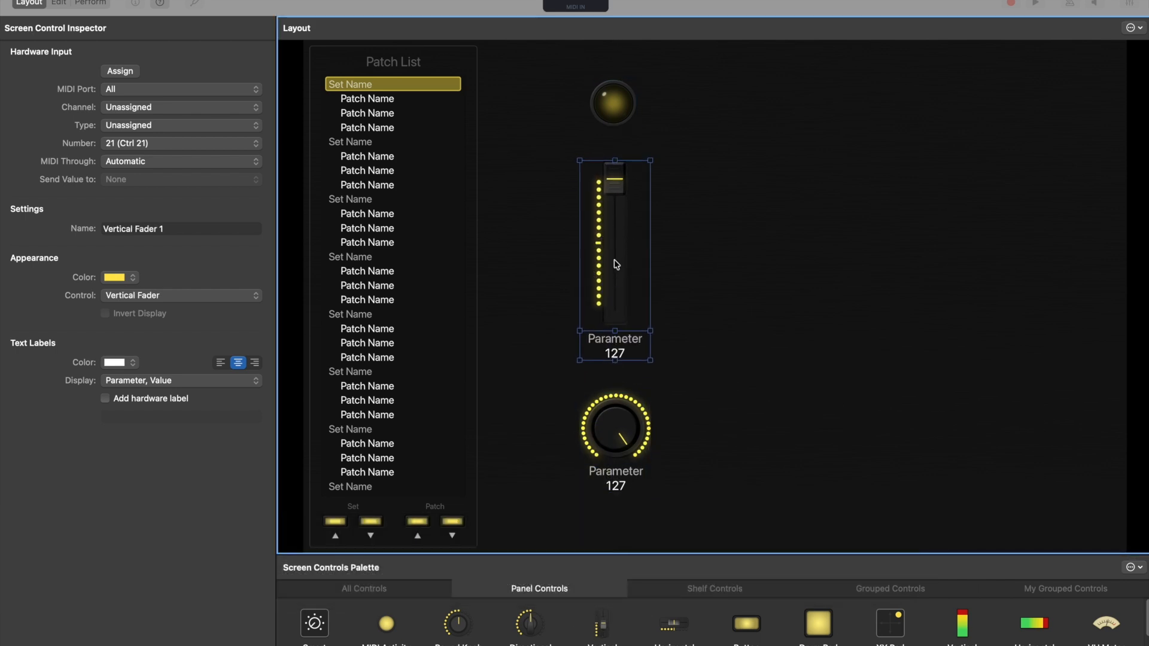
pyautogui.click(540, 250)
# At the StreamDeck tutorial concert level, map the round knob to the Concert ch Volume and turn it to -3.6 dB.
pyautogui.click(60, 4)
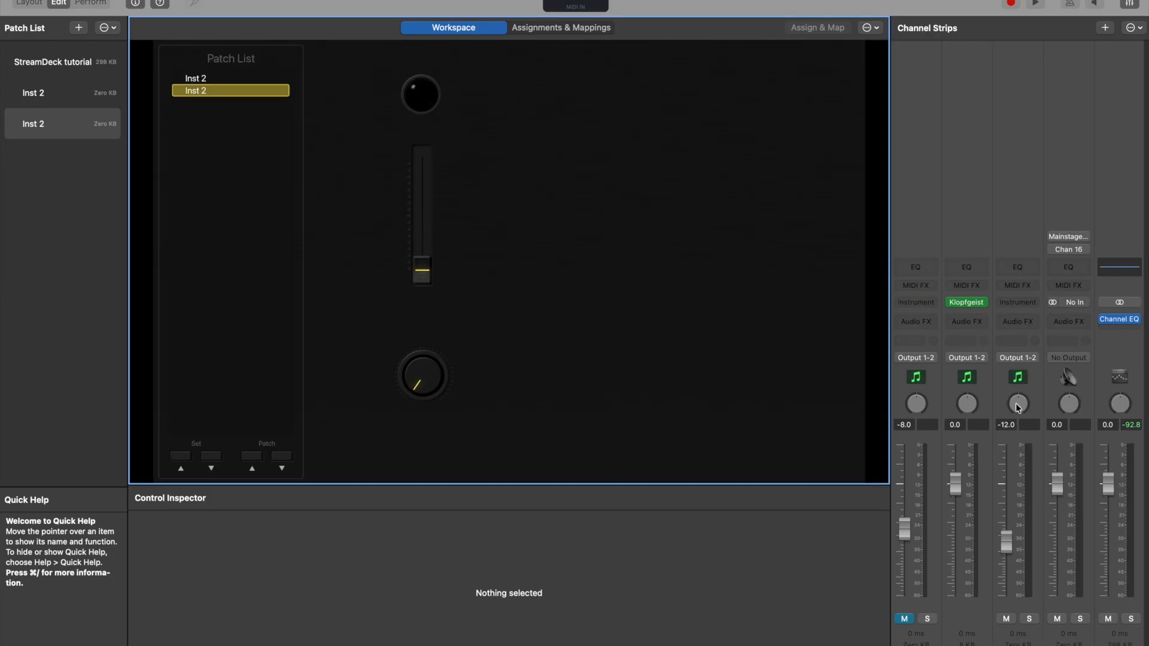
pyautogui.click(1015, 130)
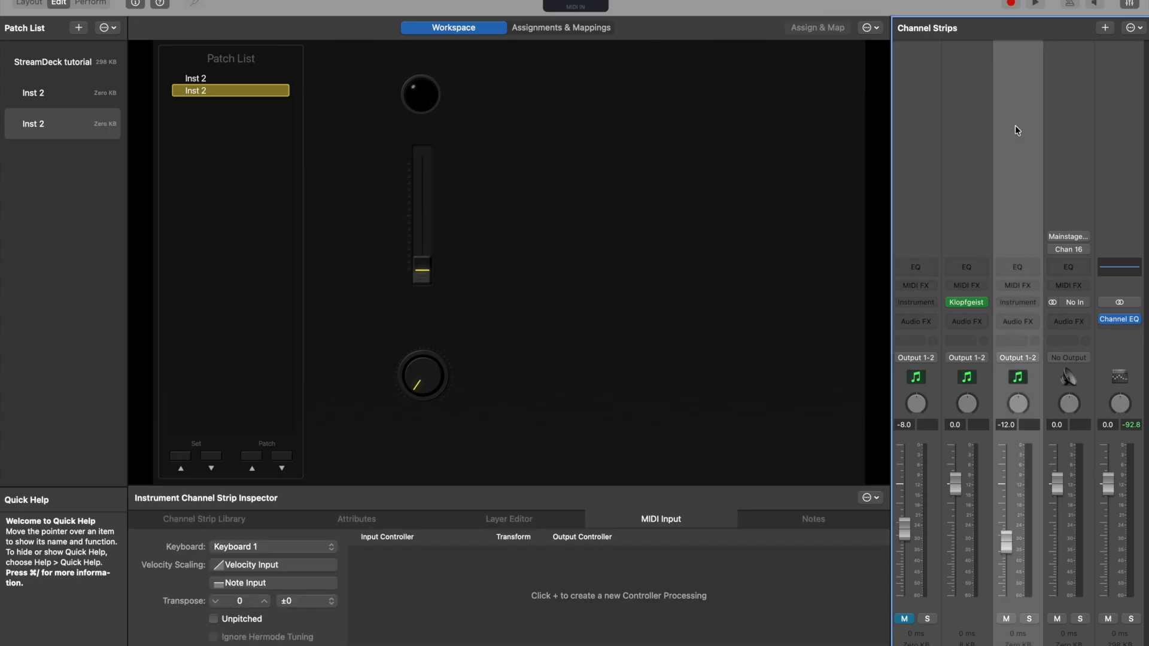
pyautogui.click(62, 64)
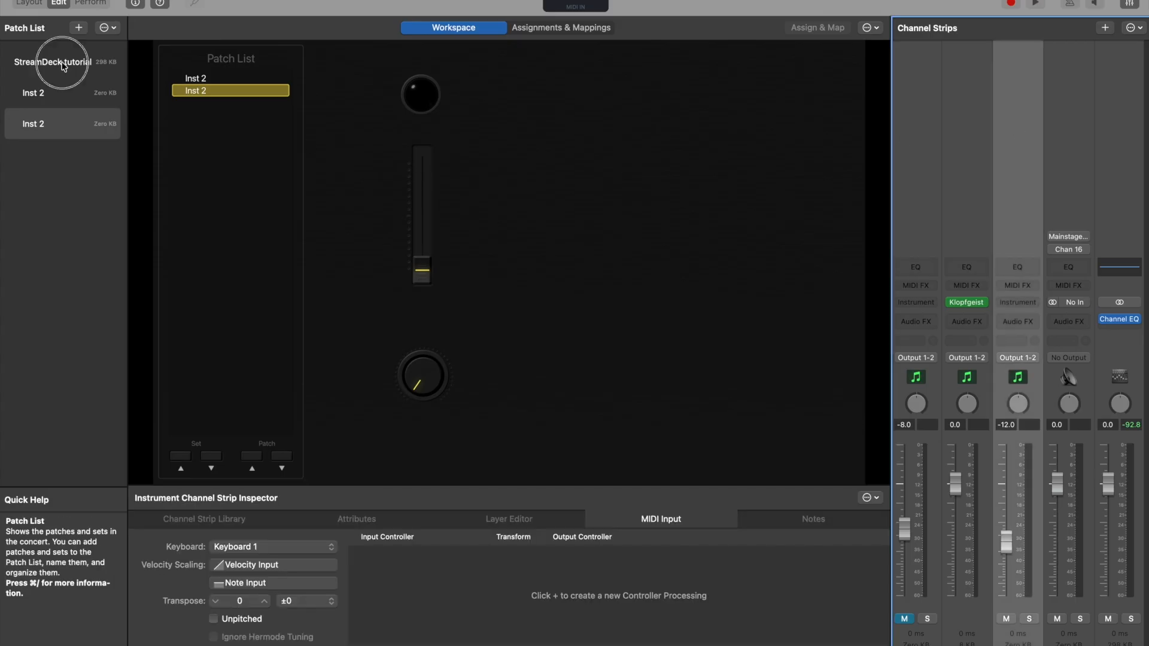
pyautogui.click(63, 64)
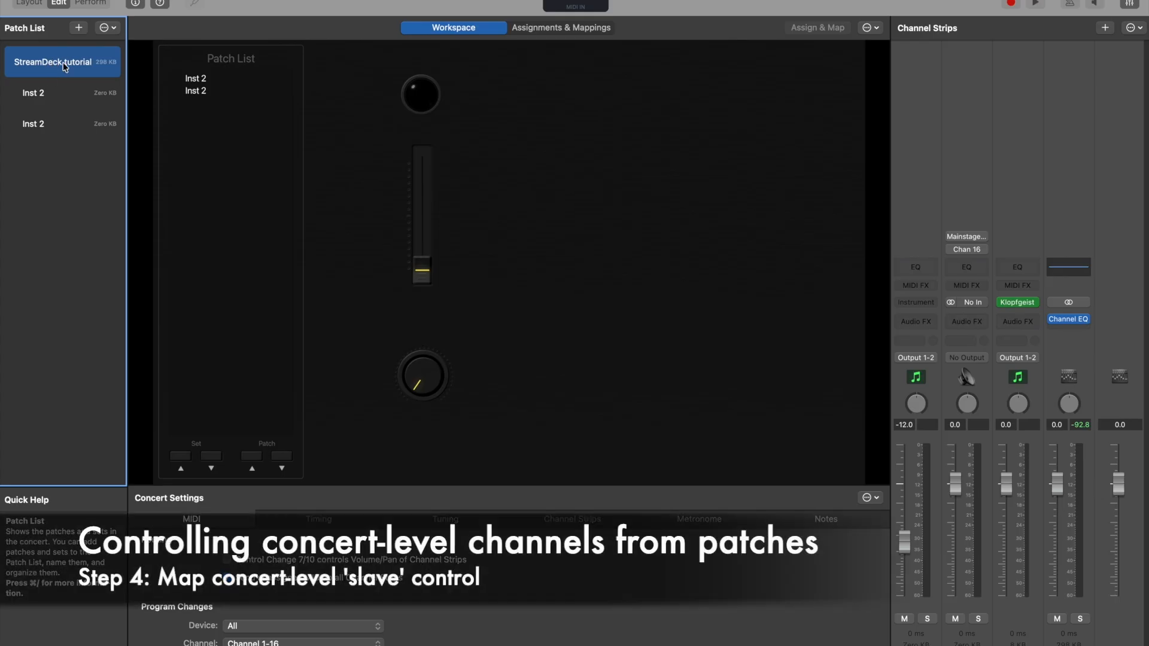
pyautogui.click(430, 381)
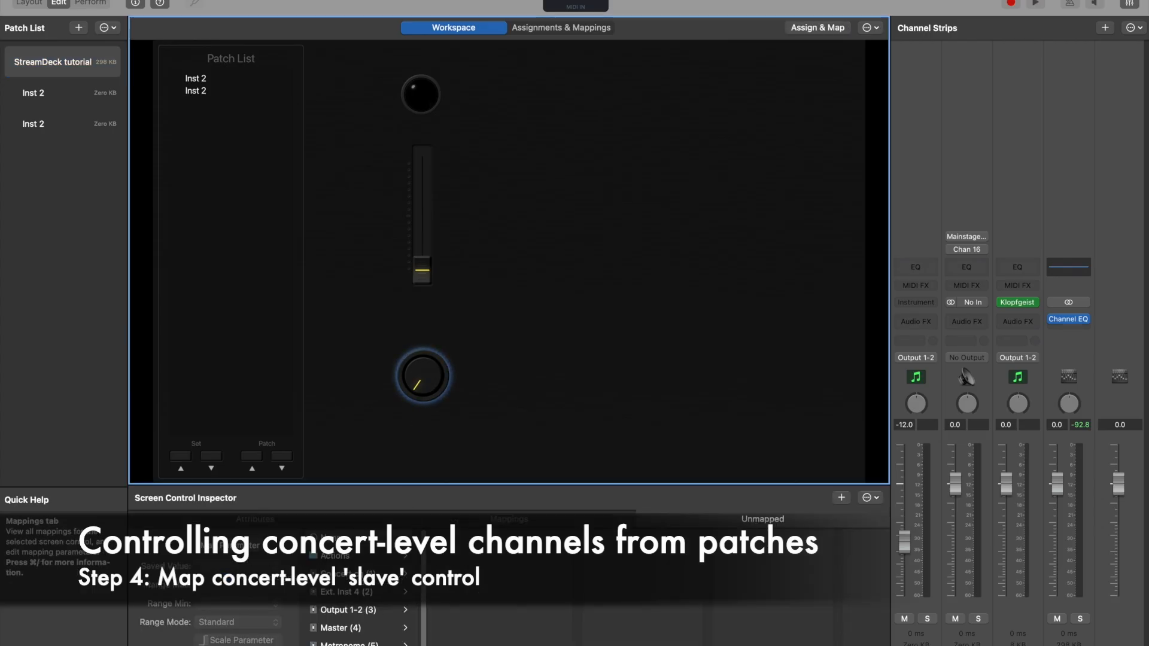
pyautogui.click(359, 576)
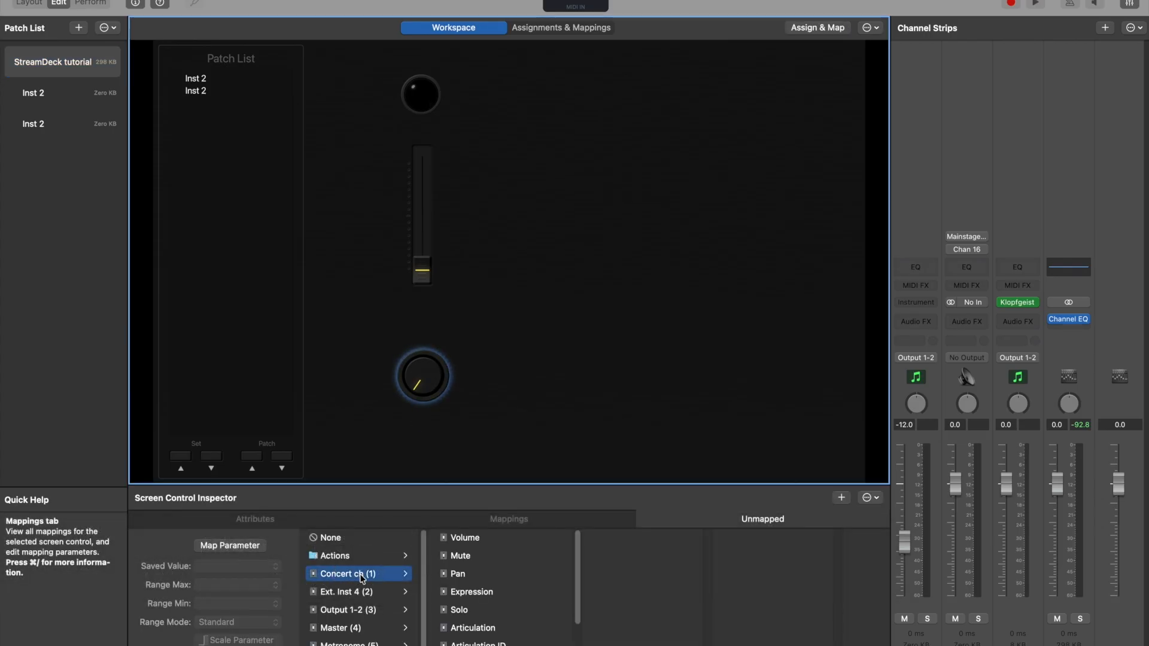
pyautogui.click(467, 541)
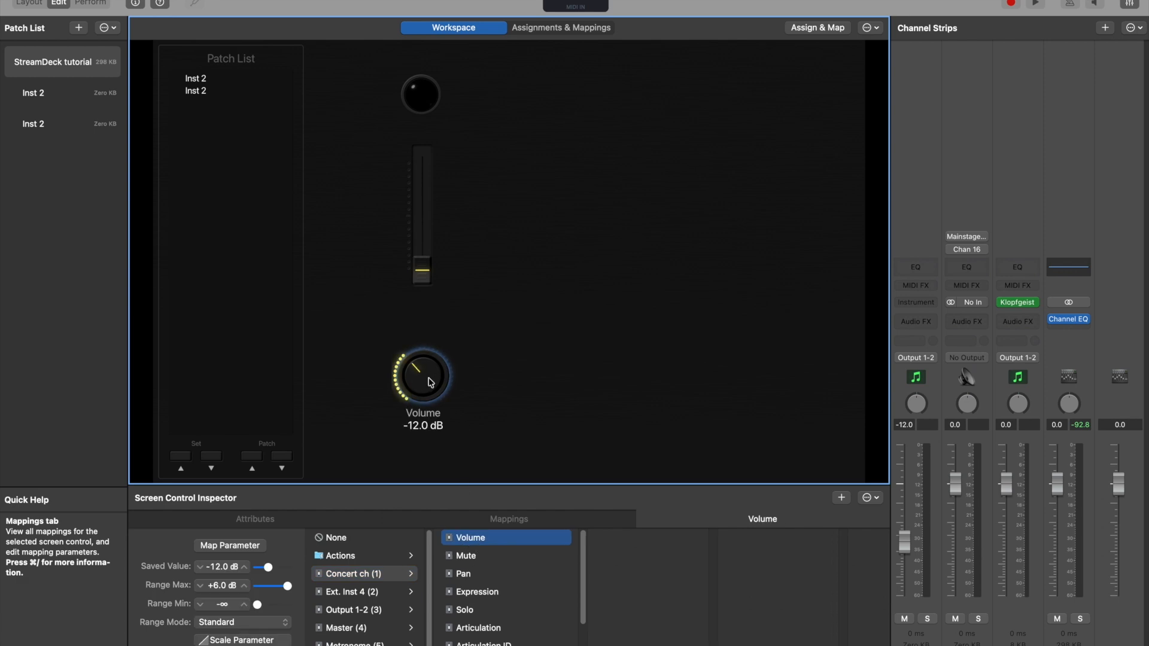
pyautogui.moveTo(430, 382); pyautogui.dragTo(423, 425)
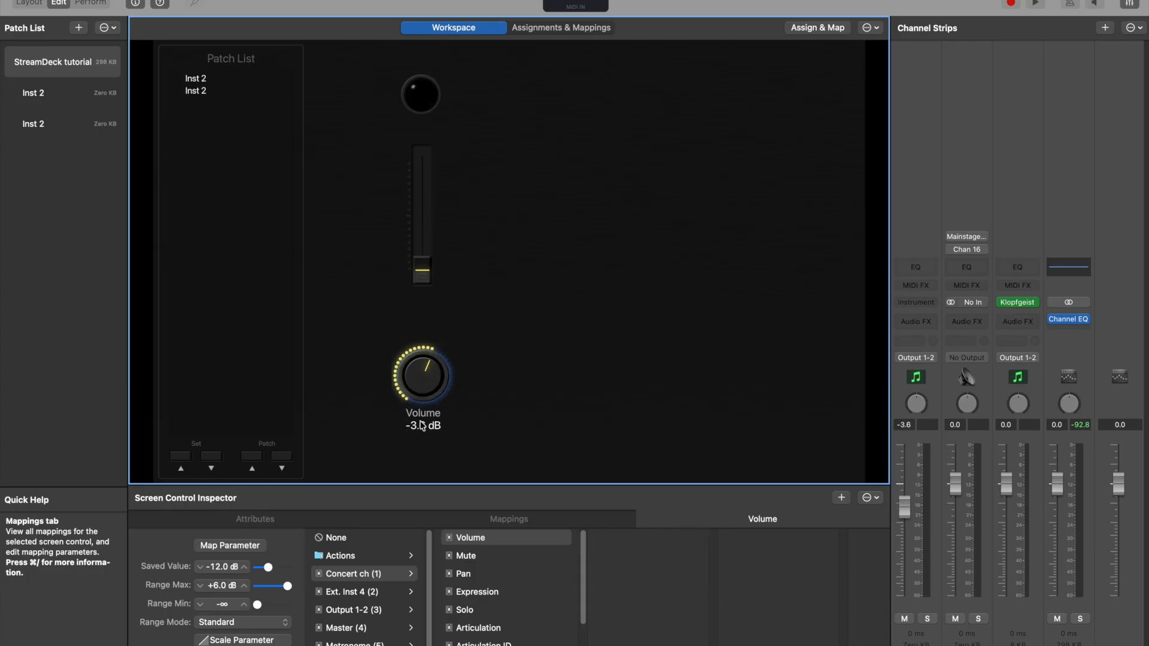
# In the layout, assign the round knob's hardware input to Mainstage loopback IAC Driver on Channel 16, with MIDI Through set to Do not pass through.
pyautogui.click(28, 6)
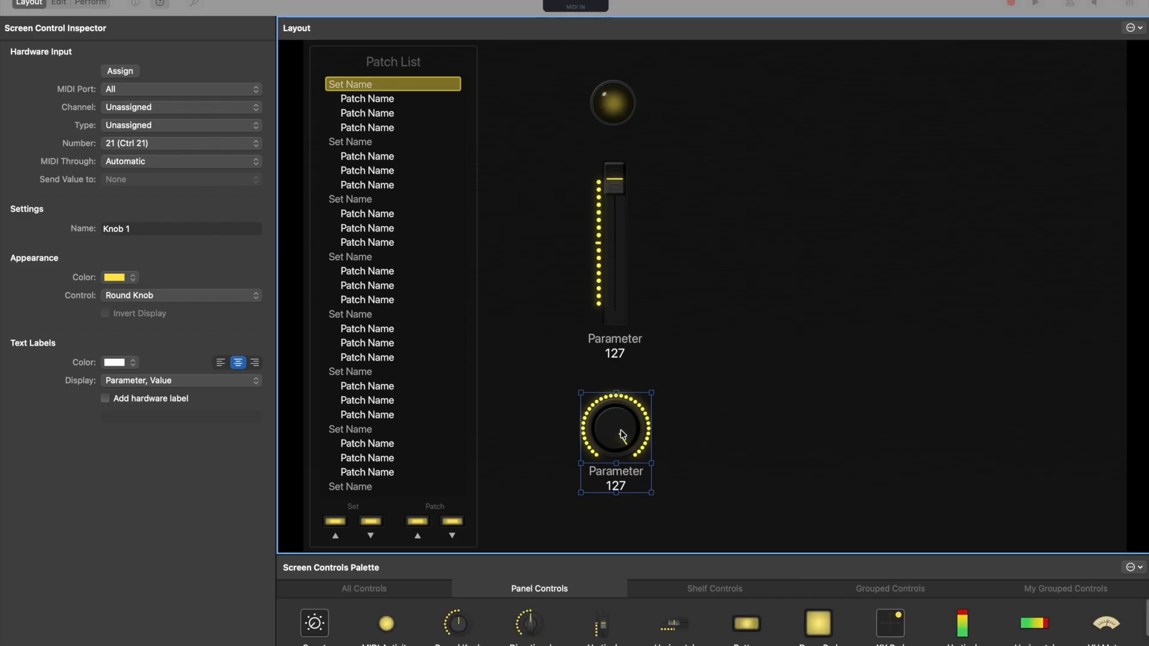
pyautogui.click(139, 90)
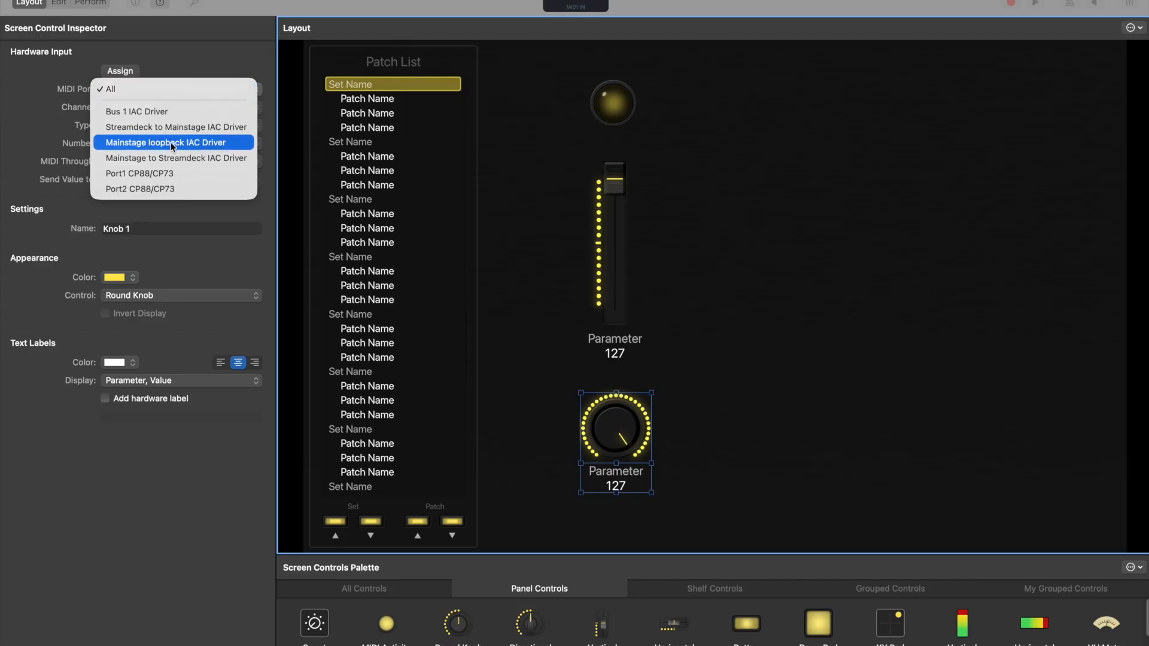
pyautogui.click(208, 143)
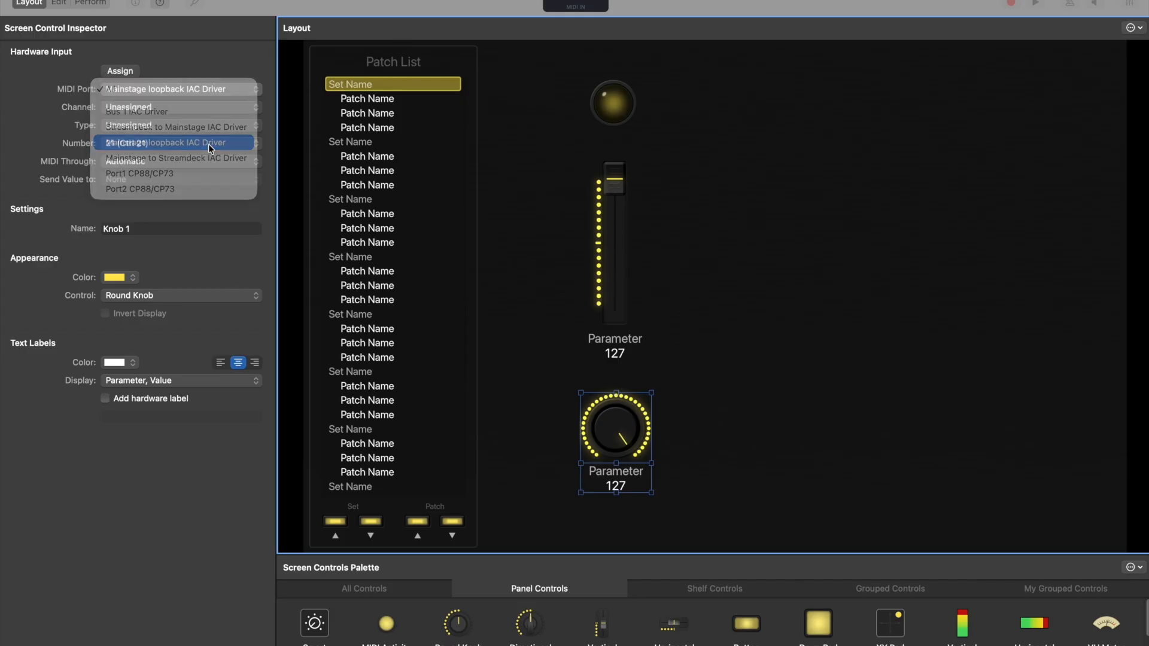
pyautogui.click(157, 108)
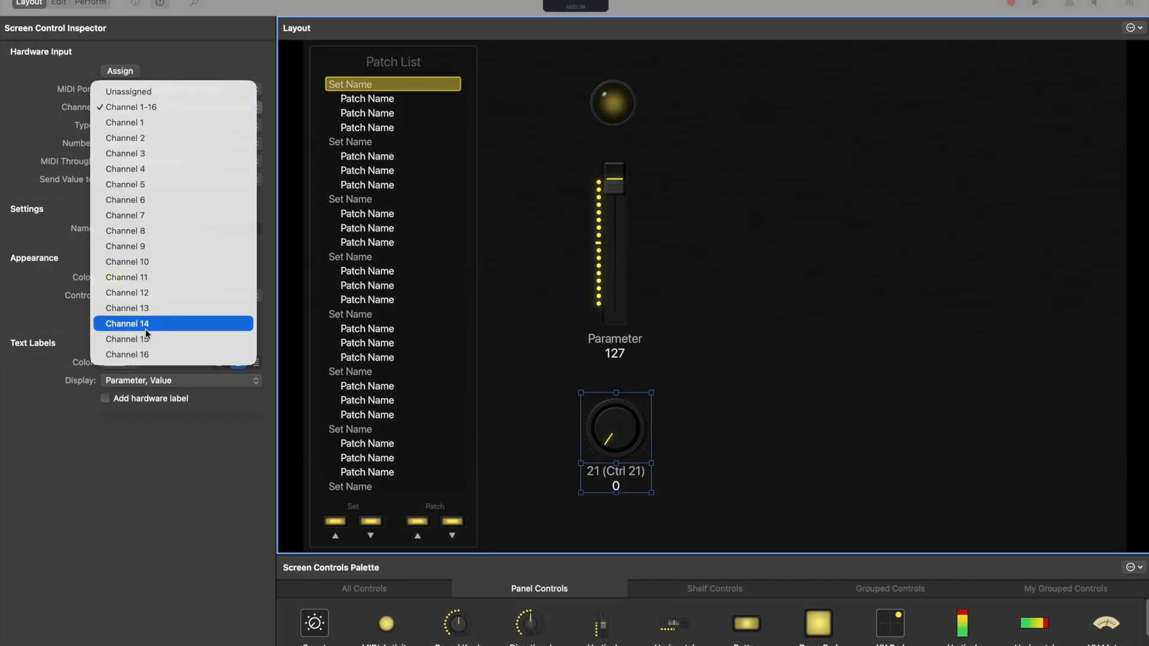
pyautogui.click(139, 350)
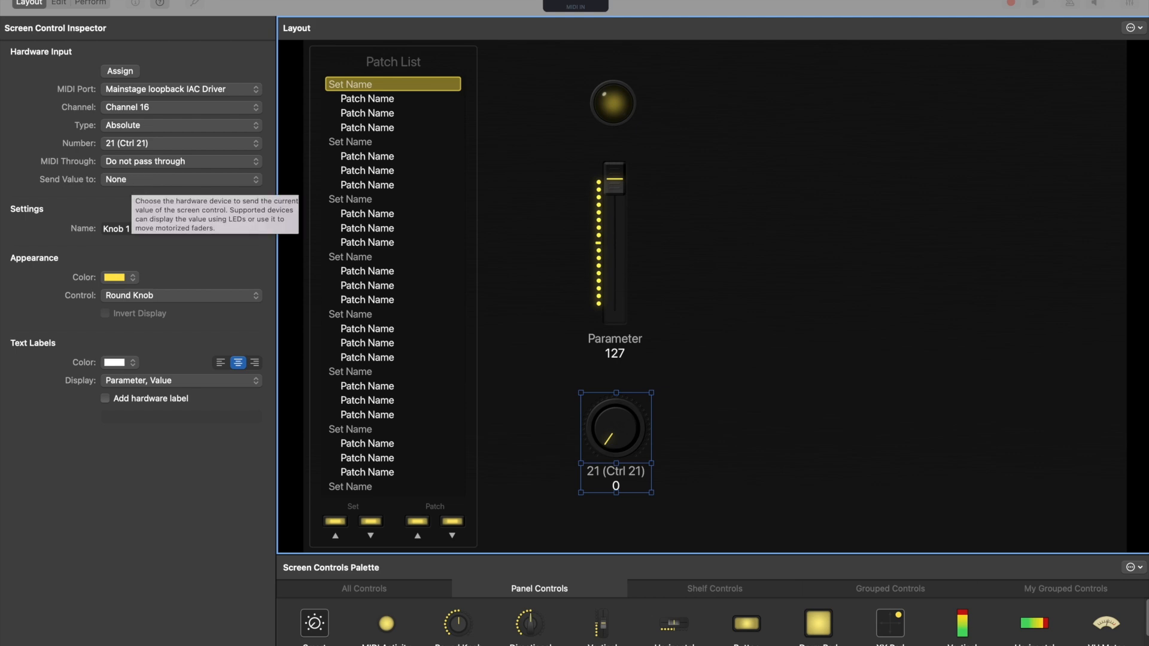
# Add a concert-level External MIDI channel strip sending to Mainstage loopback IAC Driver on Channel 16, and delete the older duplicate strip.
pyautogui.click(58, 4)
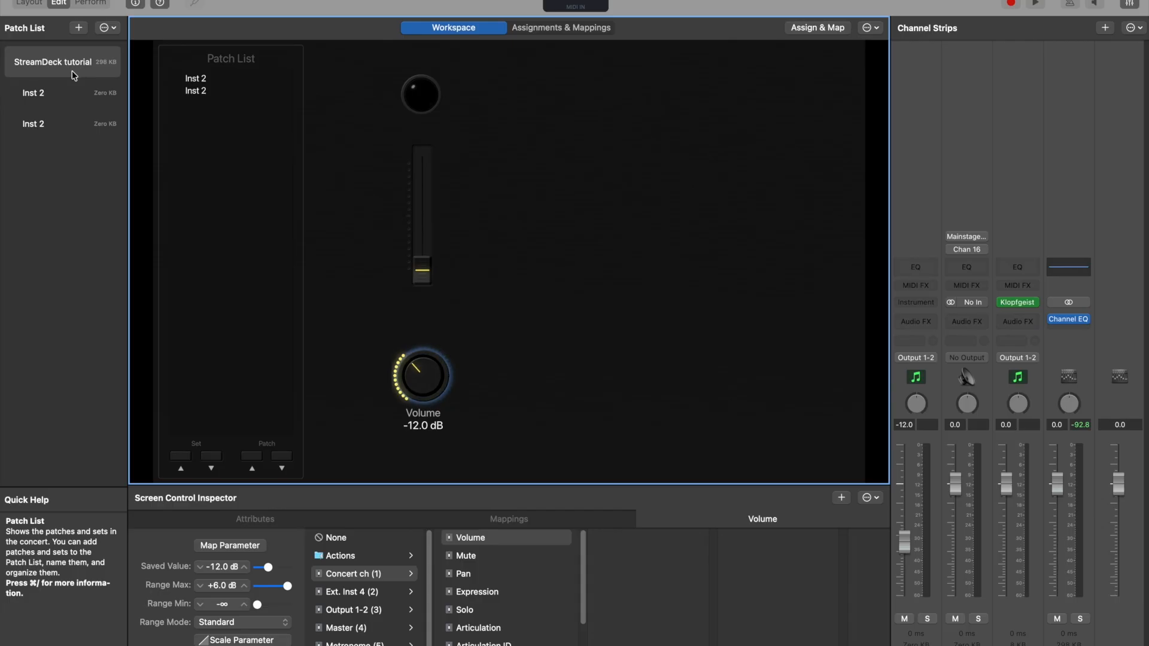
pyautogui.click(1105, 29)
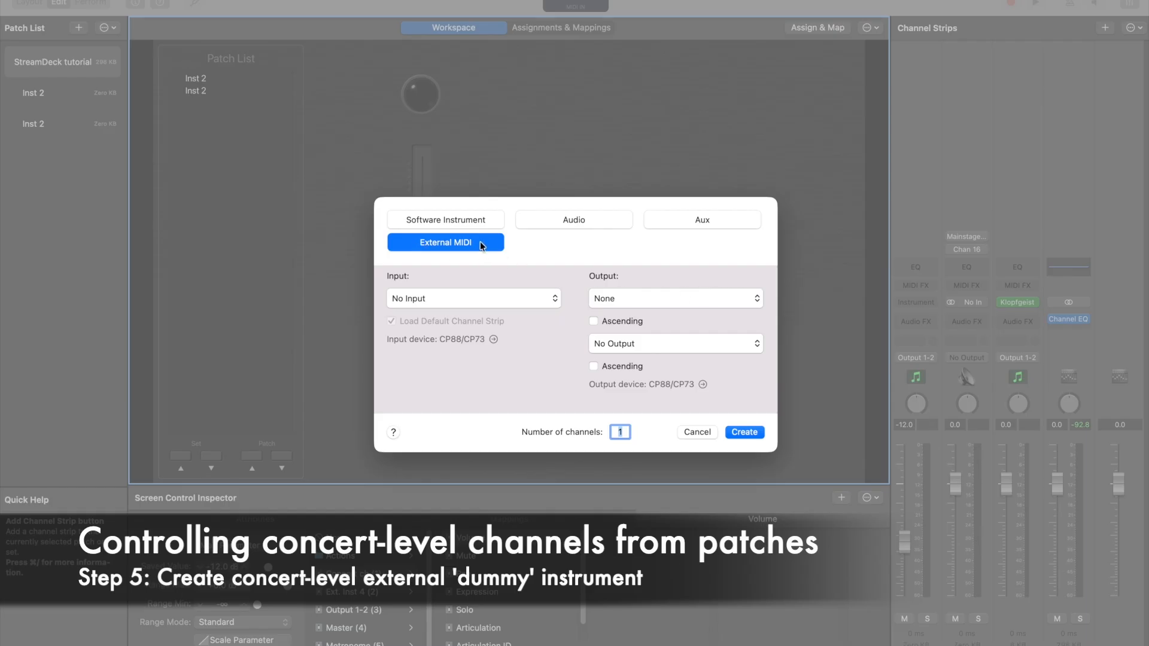
pyautogui.click(742, 431)
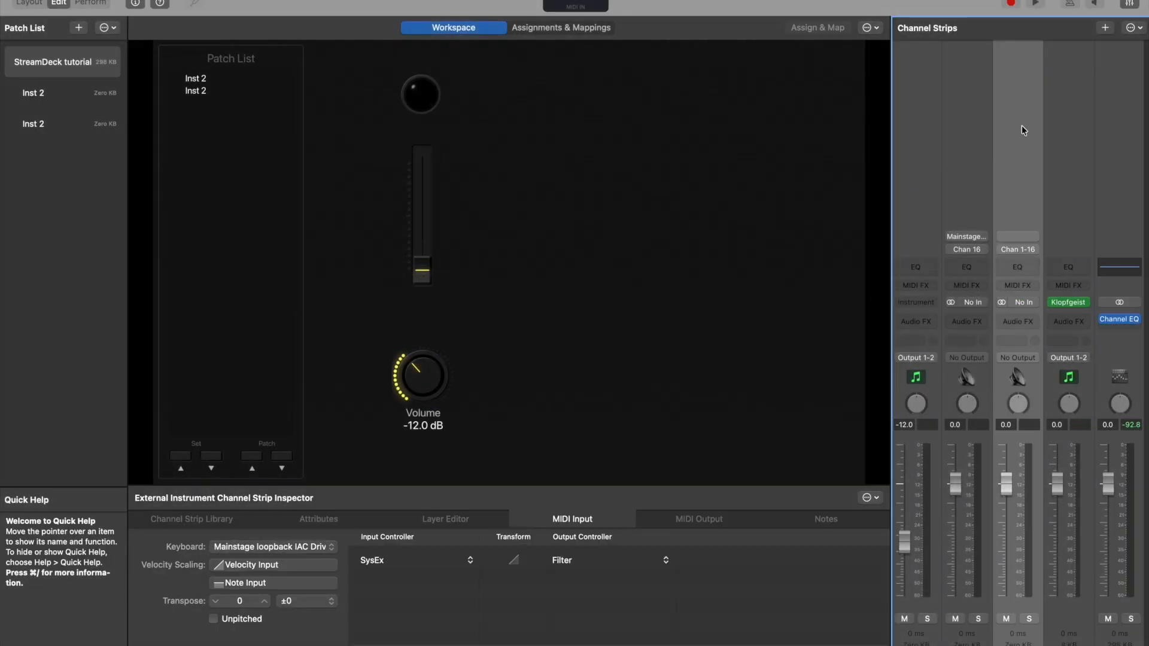
pyautogui.click(1020, 236)
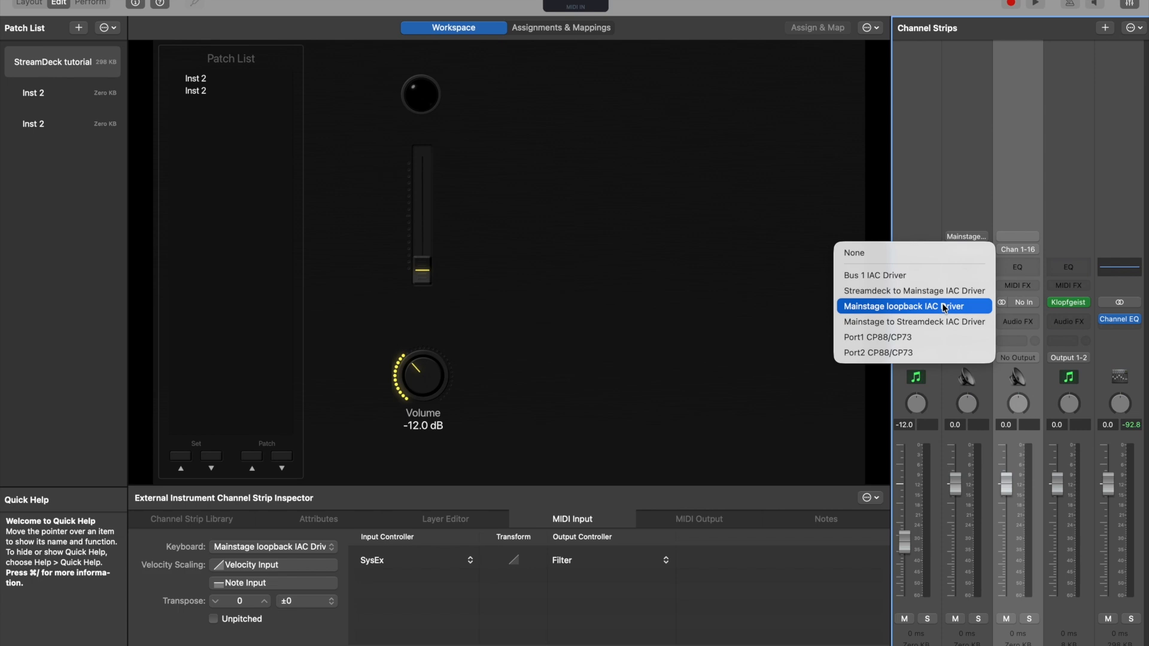
pyautogui.click(944, 307)
pyautogui.click(1024, 250)
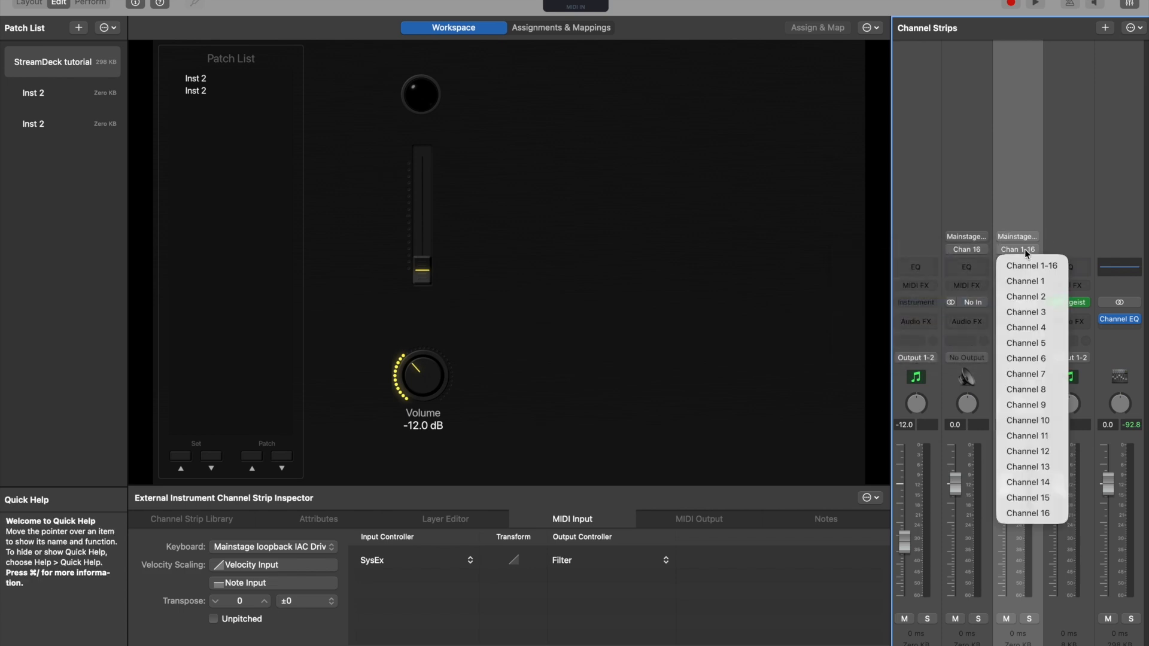
pyautogui.click(1033, 515)
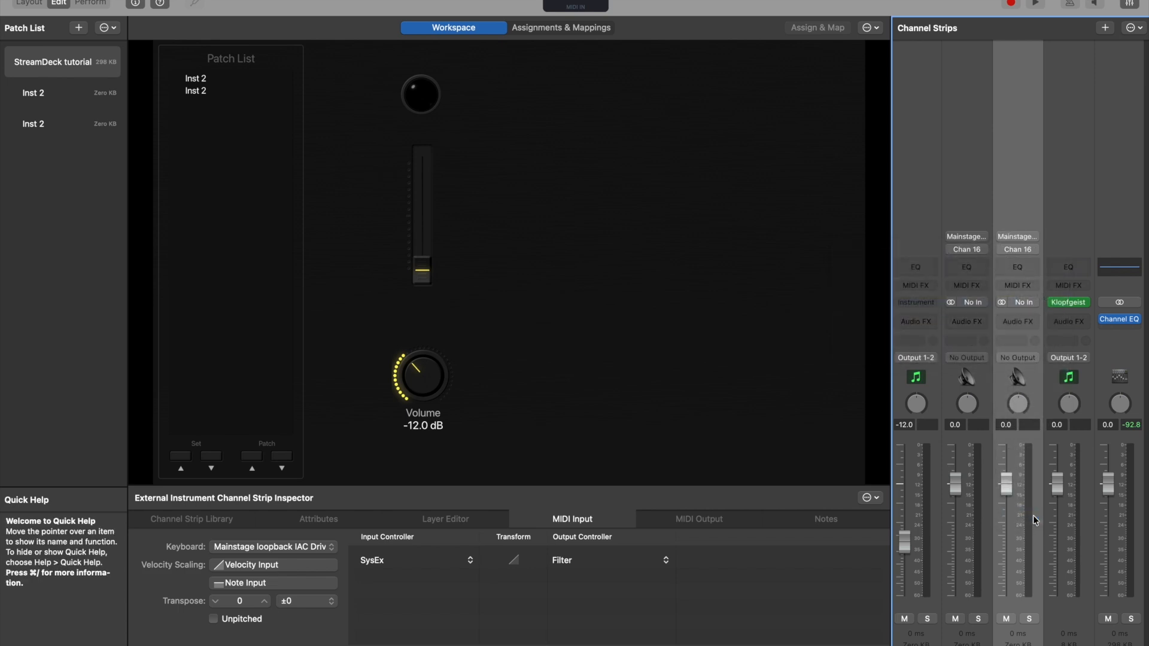
pyautogui.click(971, 180)
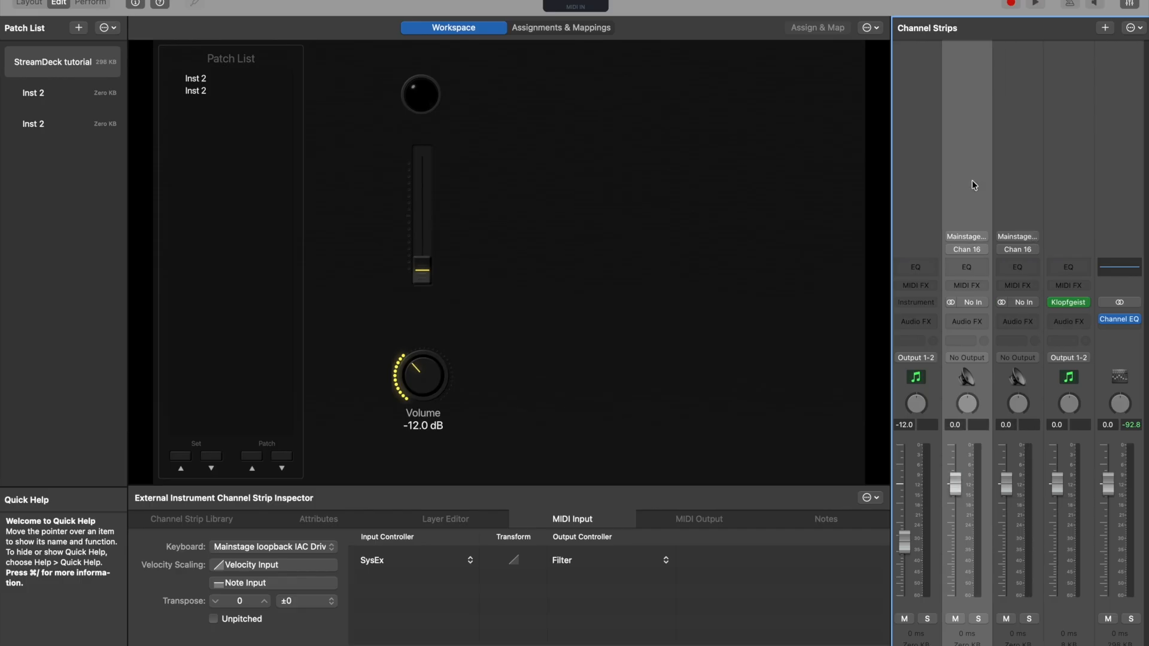
pyautogui.press('Delete')
# Check the remaining external strip's MIDI port and channel choices, and turn off Send Expression on patch change in its MIDI output settings.
pyautogui.click(967, 213)
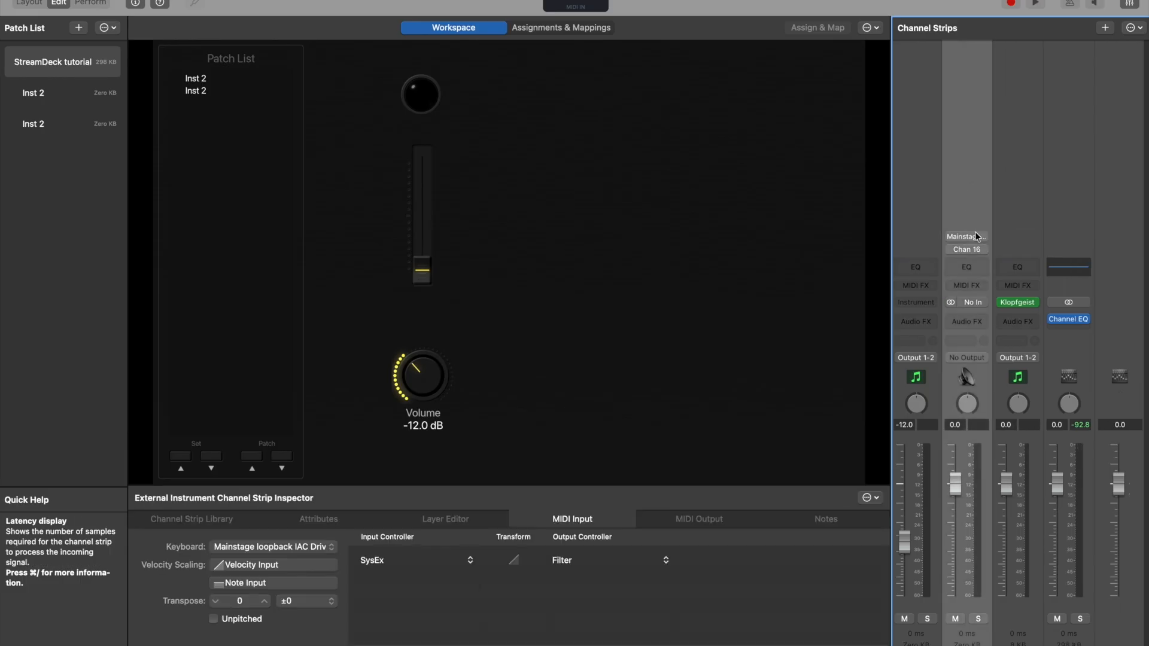
pyautogui.click(969, 237)
pyautogui.click(964, 199)
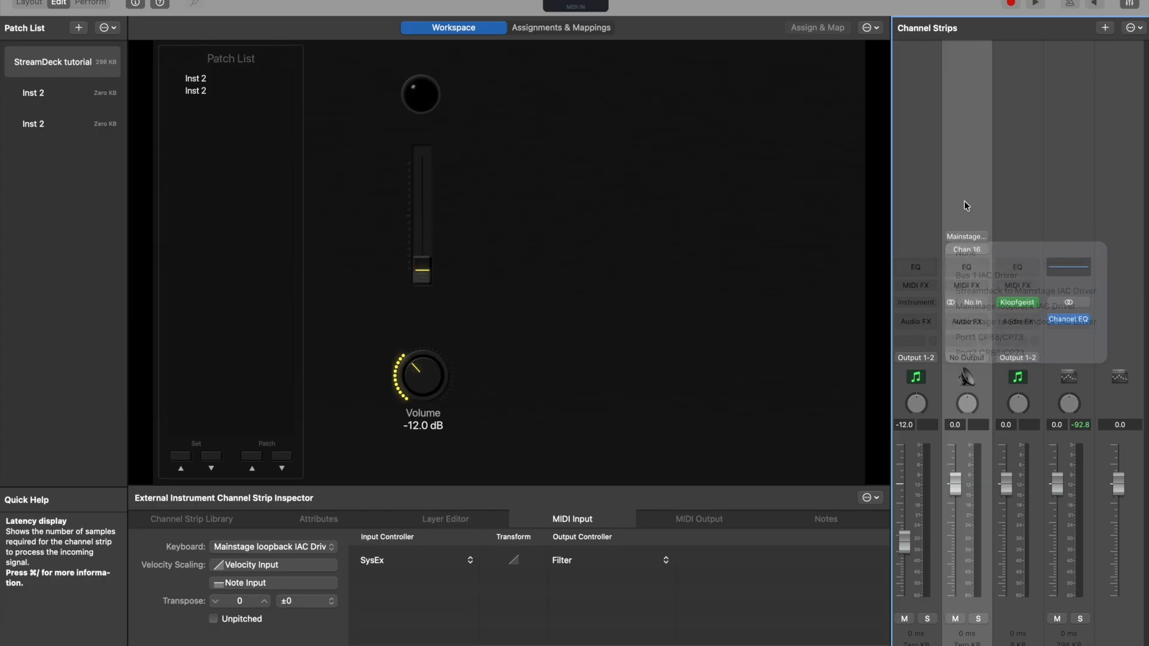
pyautogui.click(966, 250)
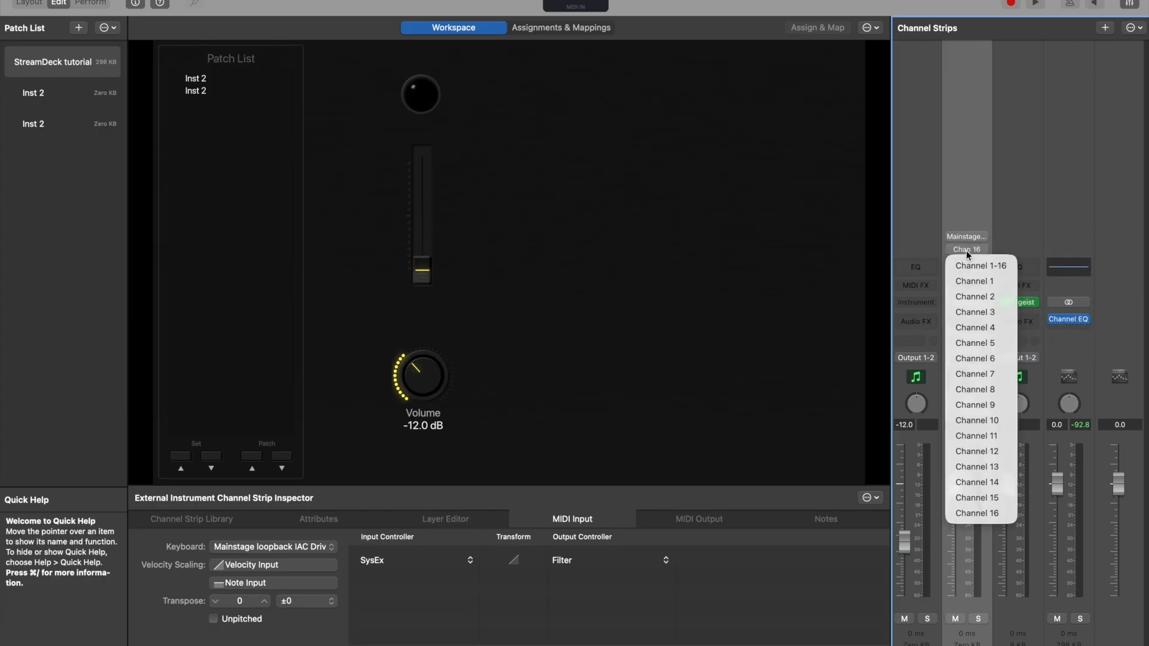
pyautogui.click(964, 155)
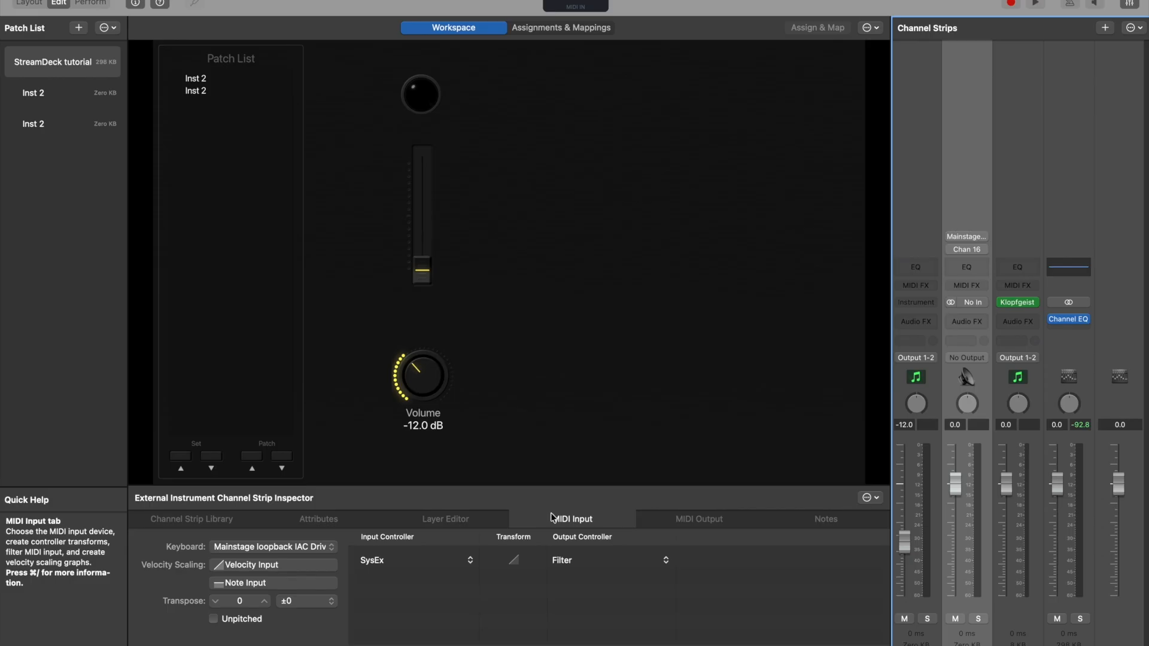
pyautogui.click(680, 520)
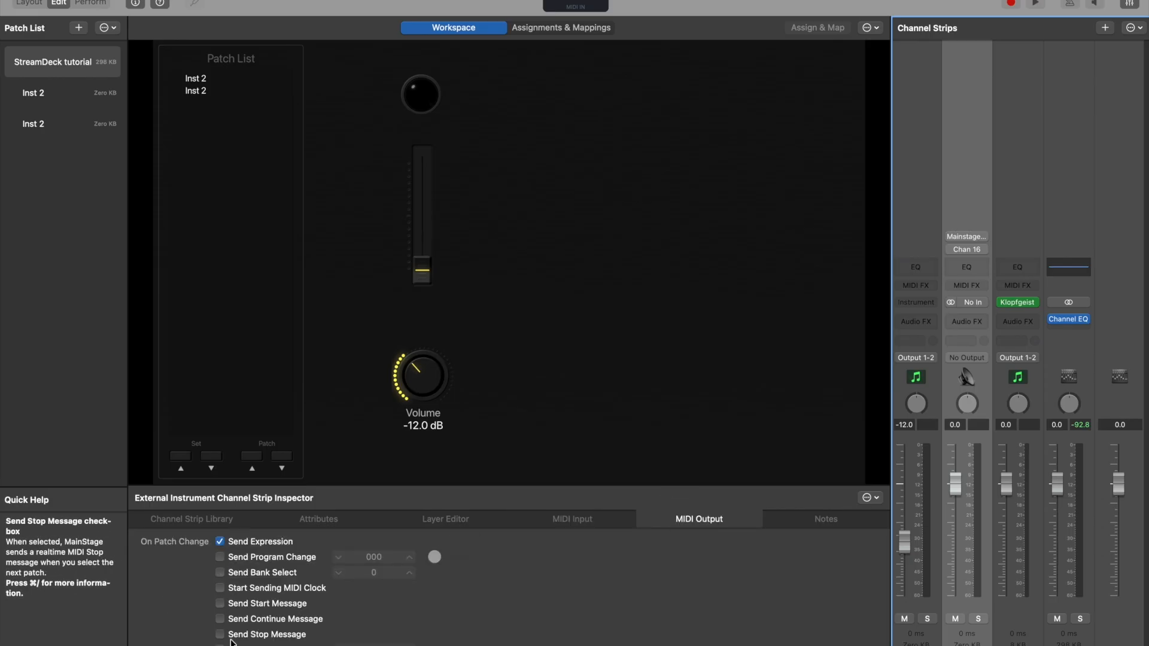
pyautogui.click(219, 543)
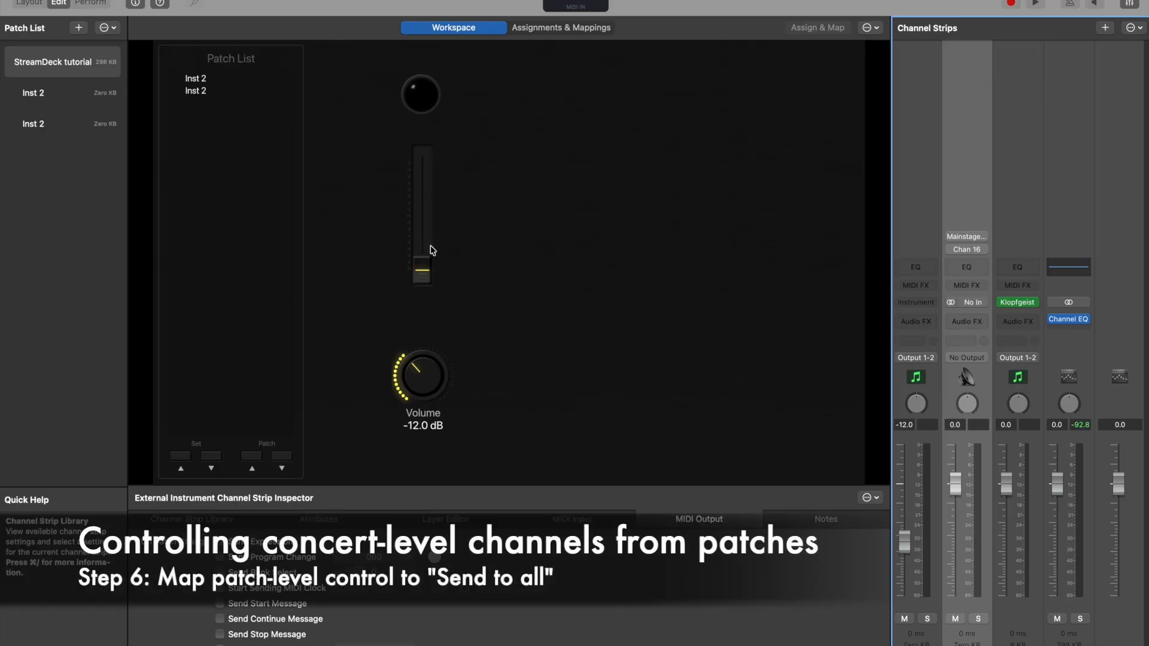
# In the first Inst 2 patch, map the vertical fader to Send to All, Mainstage loopback IAC Driver, 21 (Ctrl 21).
pyautogui.click(56, 97)
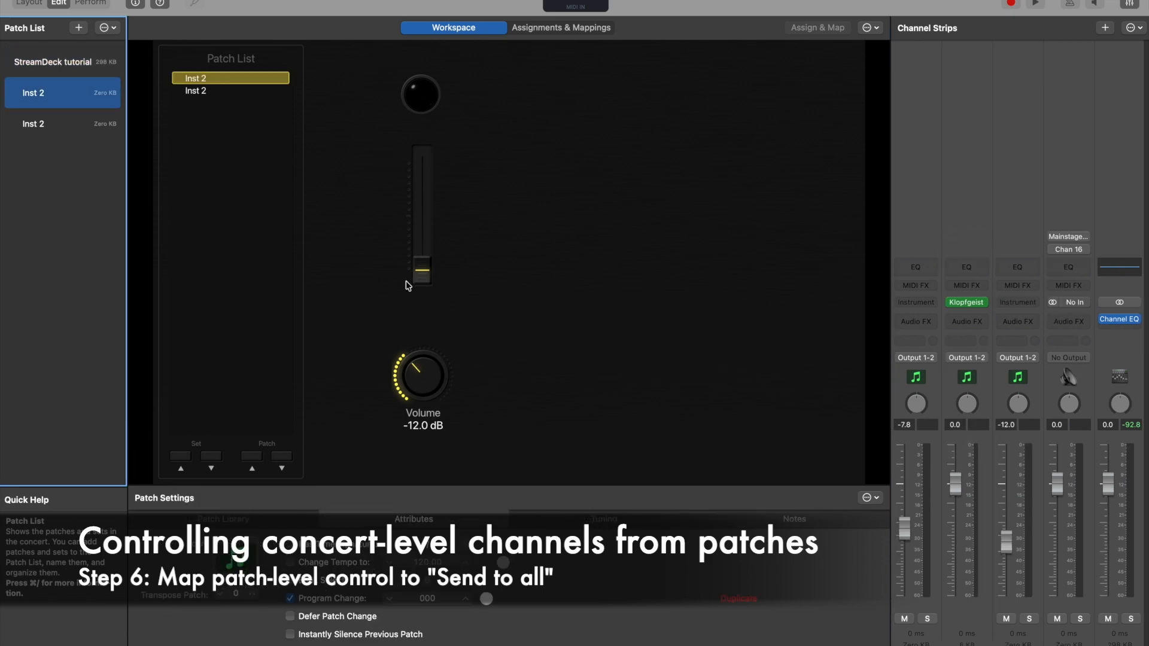
pyautogui.click(424, 237)
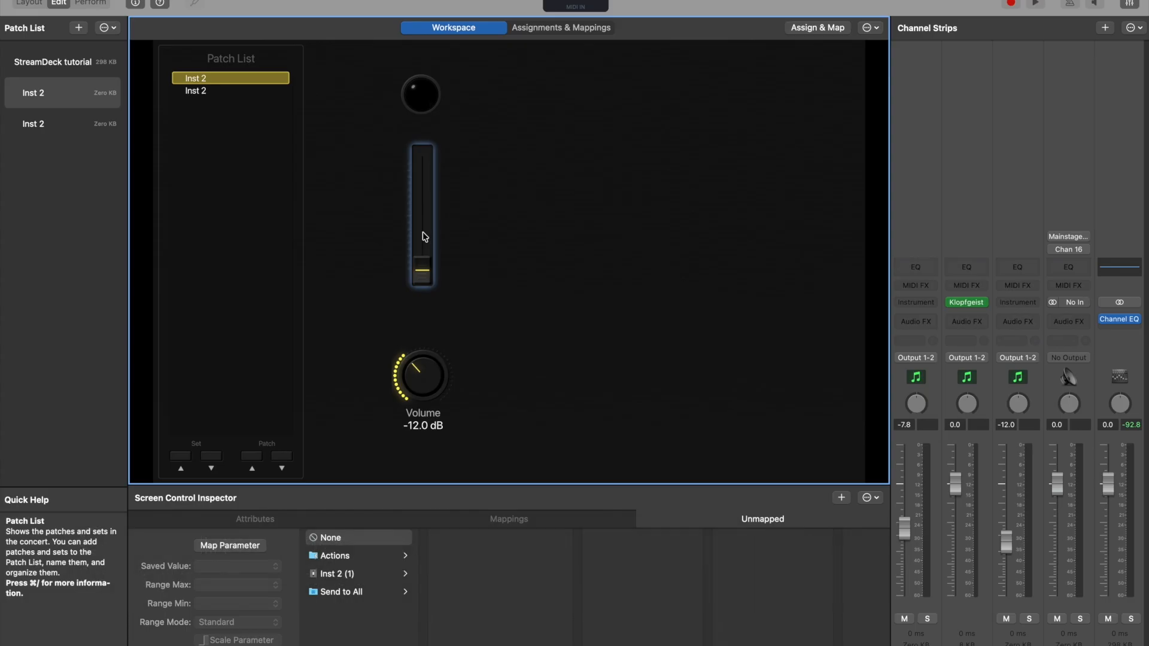
pyautogui.click(355, 593)
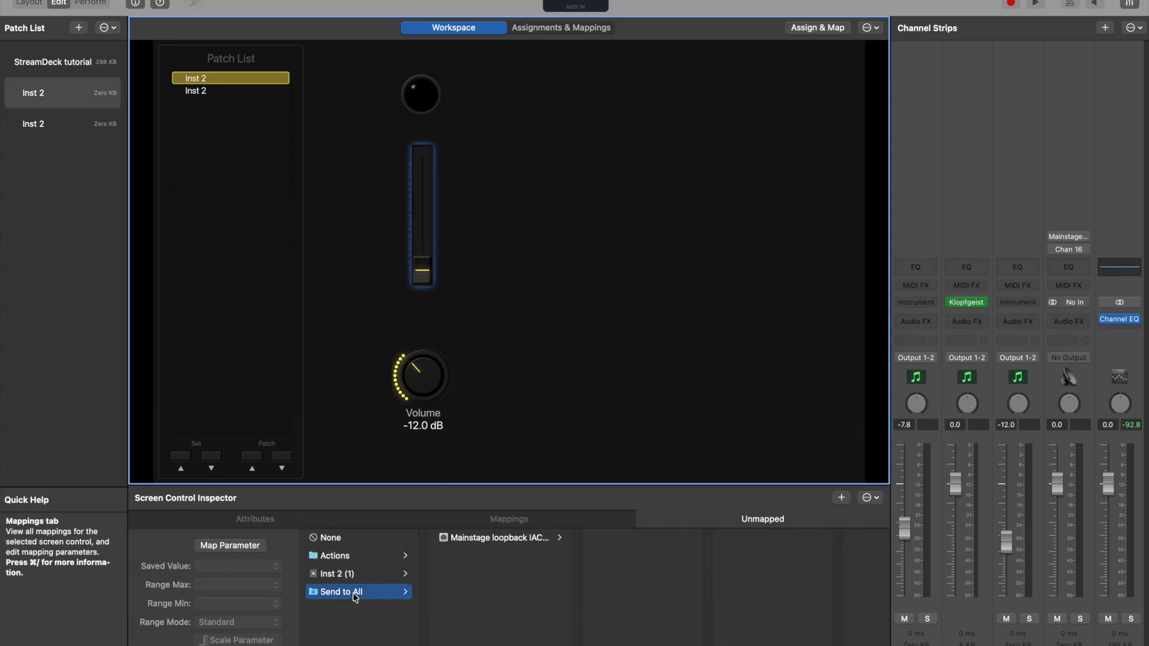
pyautogui.click(484, 538)
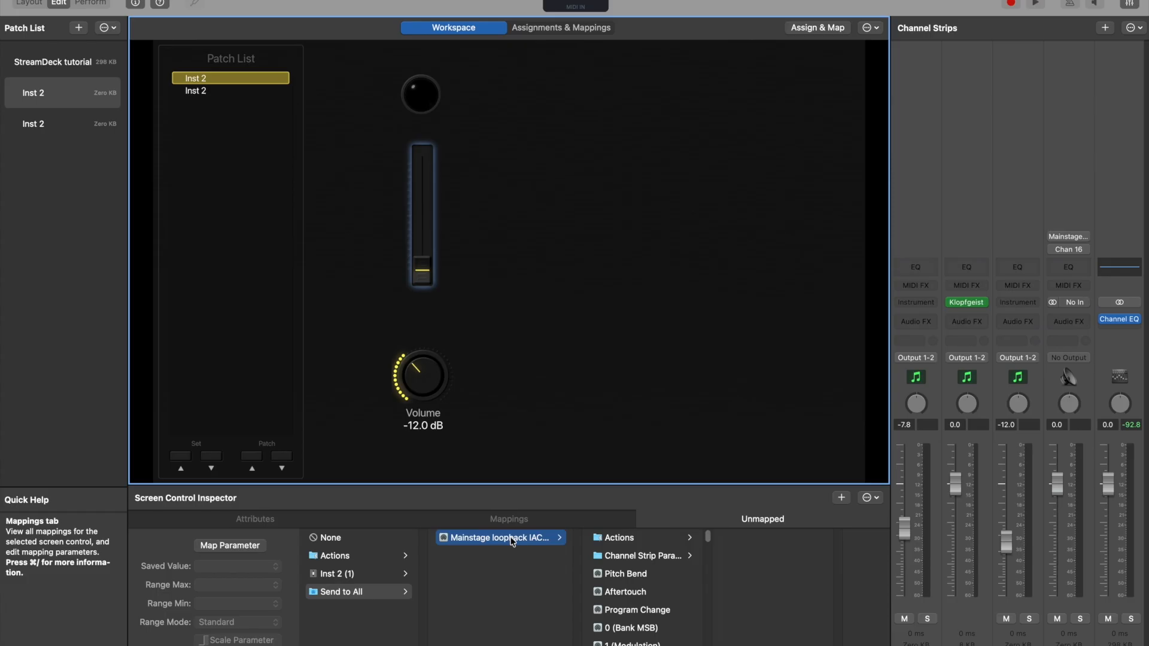
pyautogui.scroll(-8, 670, 630)
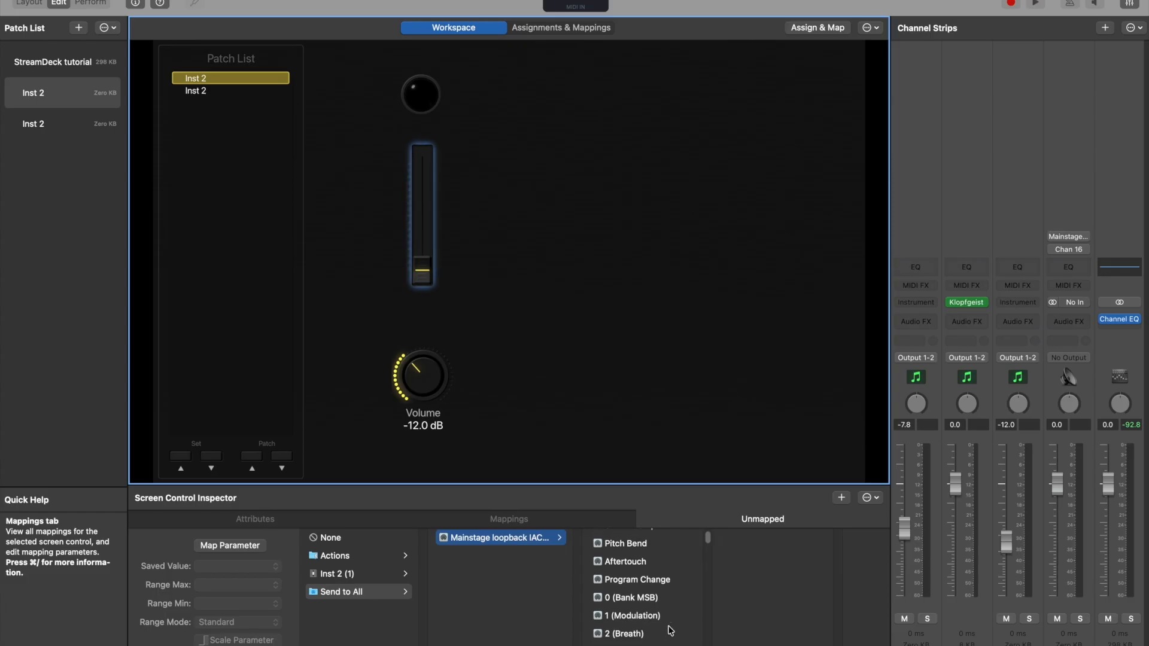
pyautogui.scroll(-5, 670, 630)
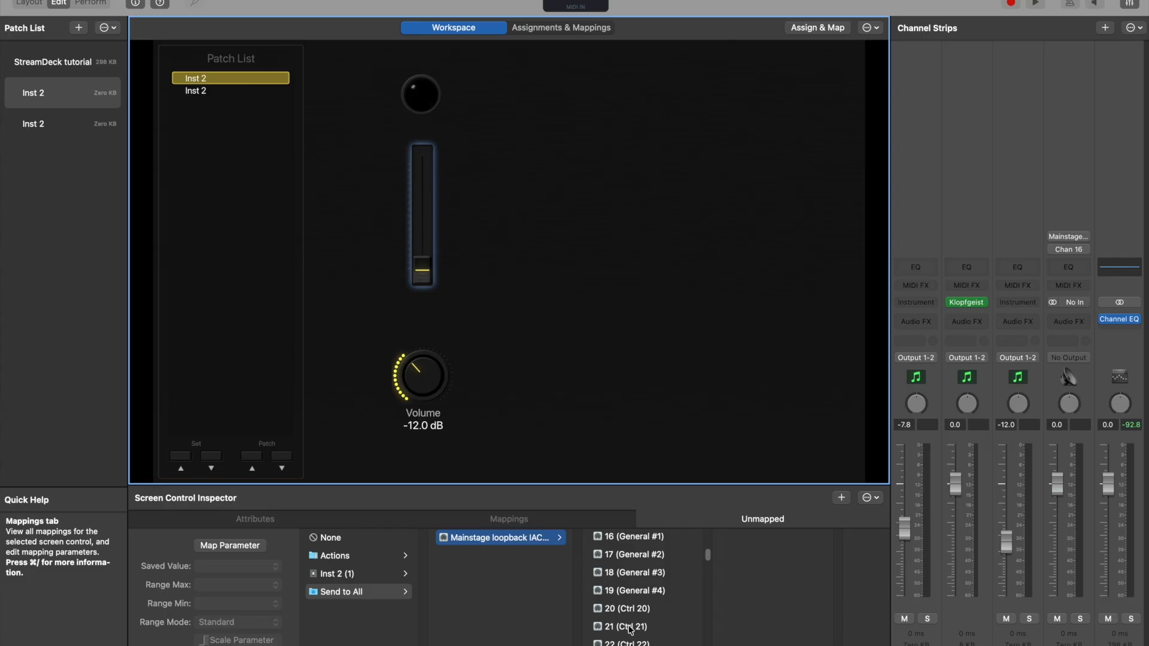
pyautogui.click(627, 627)
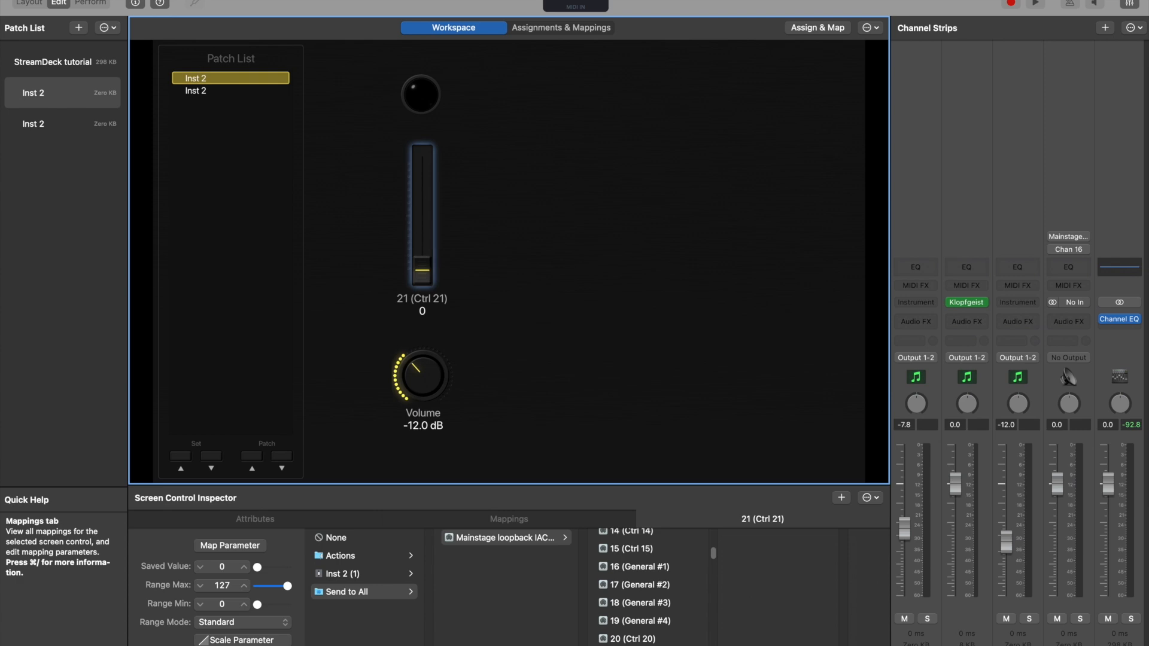
# Raise the first patch's vertical fader gradually to 79 to drive the concert channel's volume.
pyautogui.click(421, 271)
pyautogui.click(423, 273)
pyautogui.moveTo(422, 273); pyautogui.dragTo(422, 230)
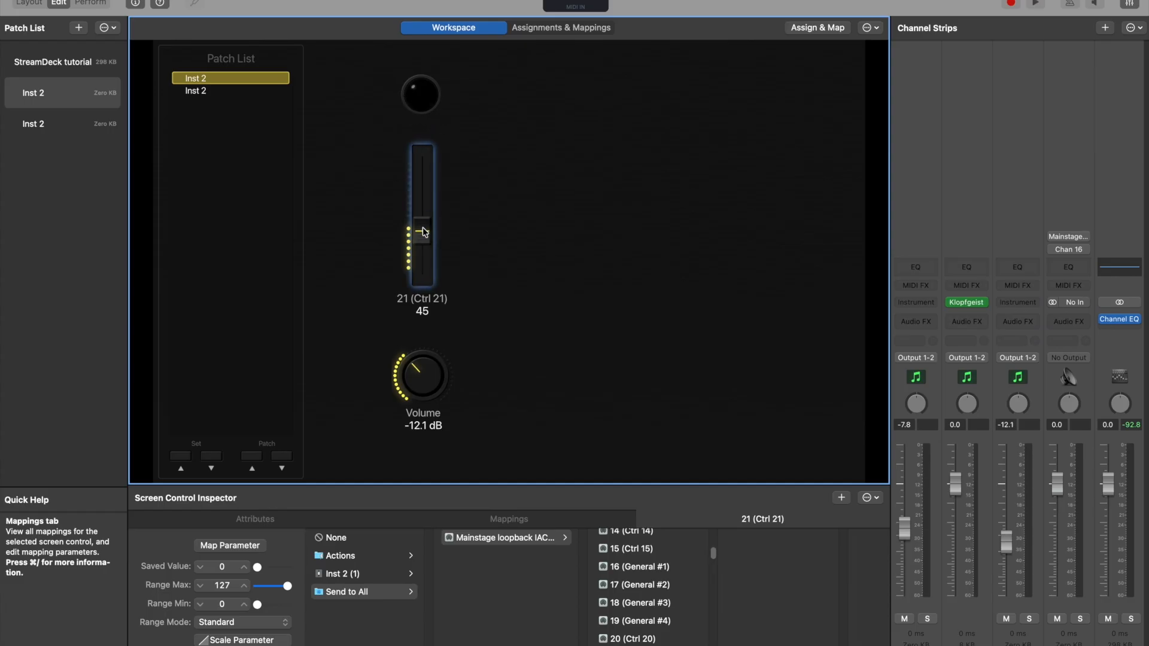
pyautogui.moveTo(422, 232); pyautogui.dragTo(423, 206)
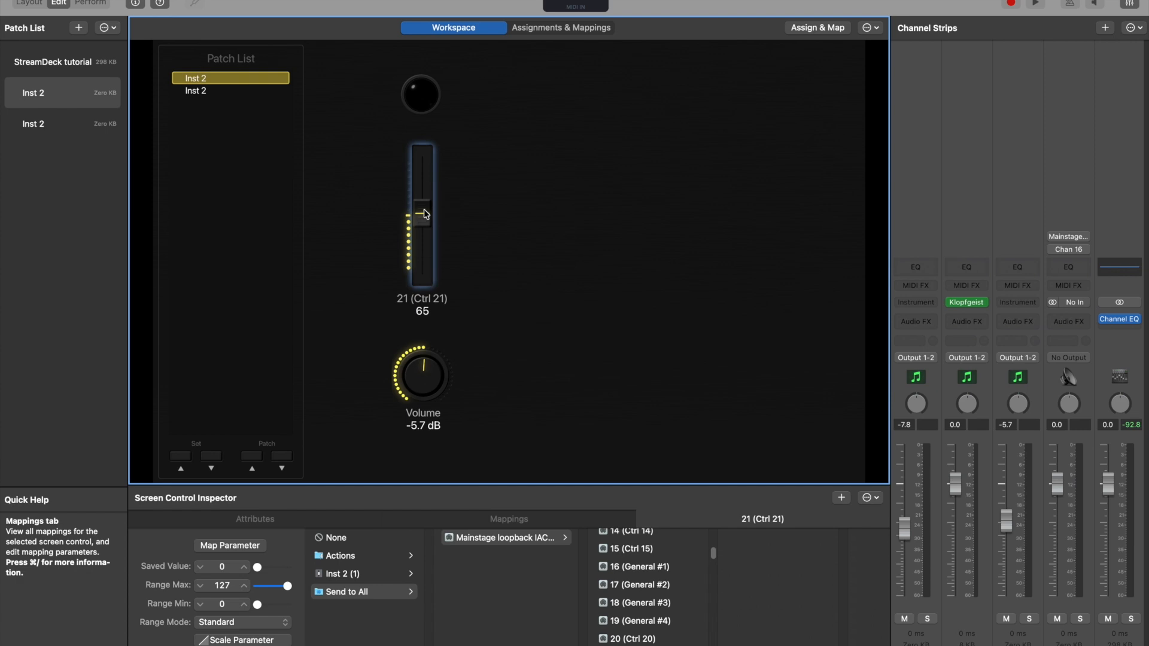
pyautogui.moveTo(424, 214); pyautogui.dragTo(424, 202)
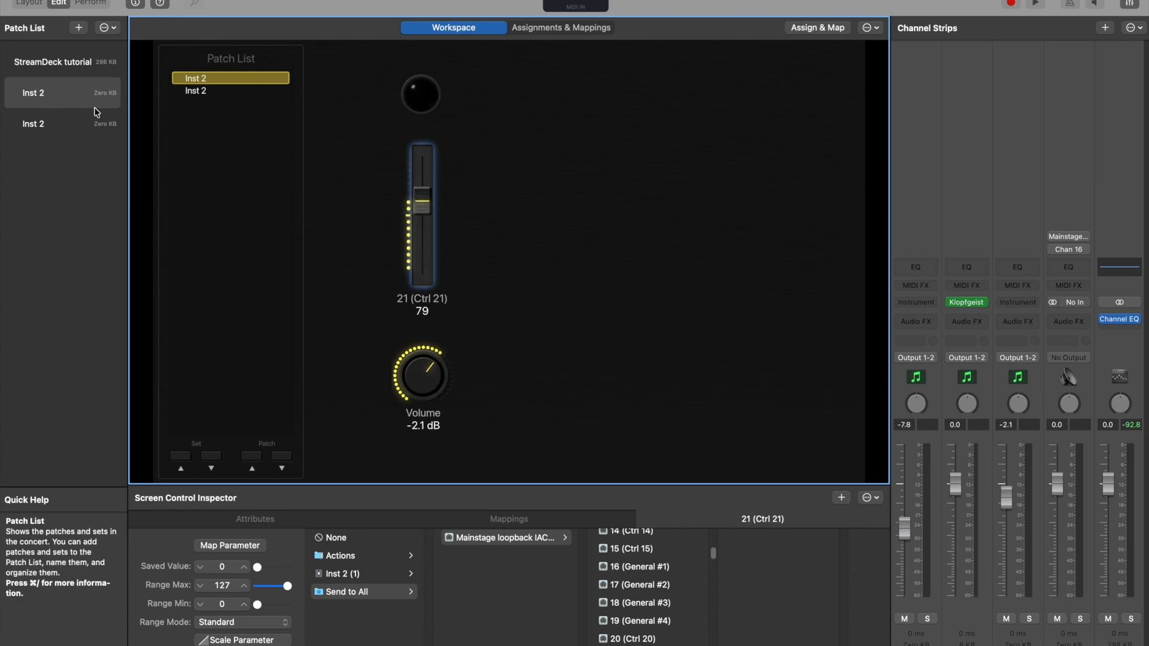
# Delete the second Inst 2 patch, whose fader is unmapped, and confirm the deletion.
pyautogui.click(58, 124)
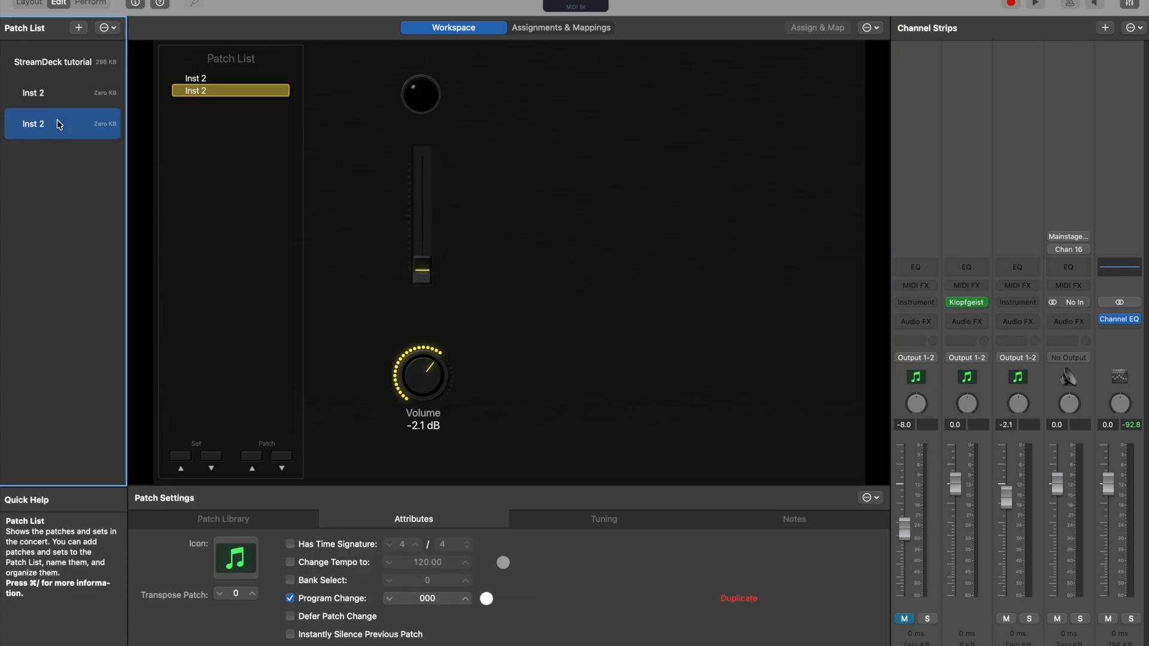
pyautogui.rightClick(57, 121)
pyautogui.click(103, 211)
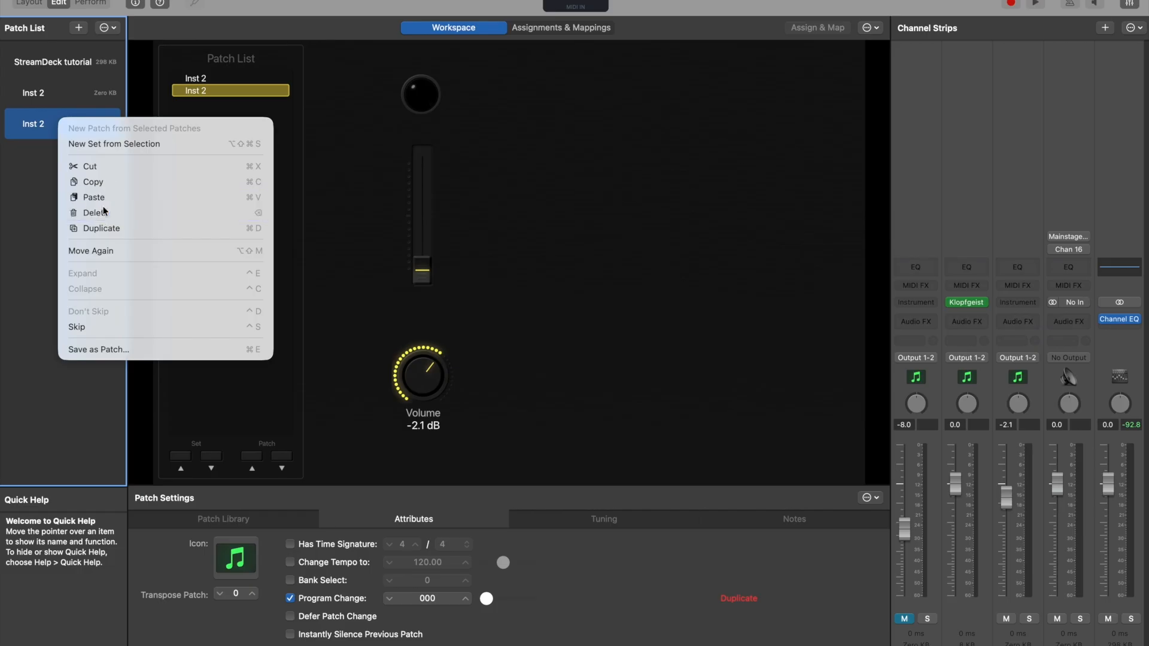
pyautogui.click(602, 251)
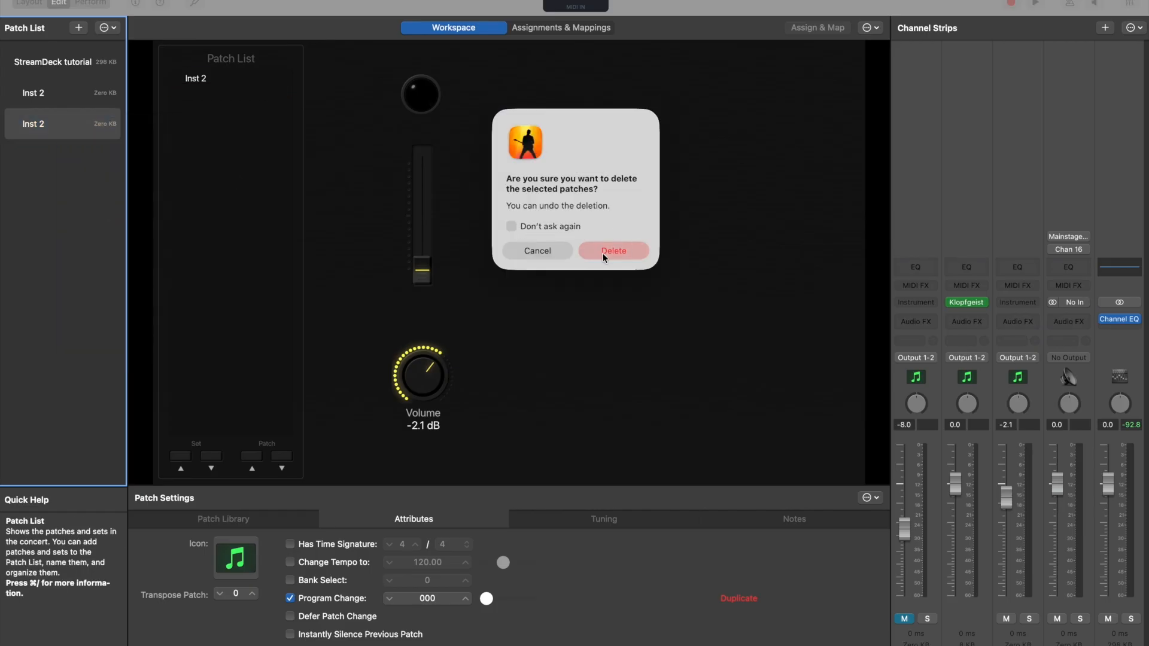
# Duplicate the remaining Inst 2 patch and switch between the original and the copy.
pyautogui.click(60, 92)
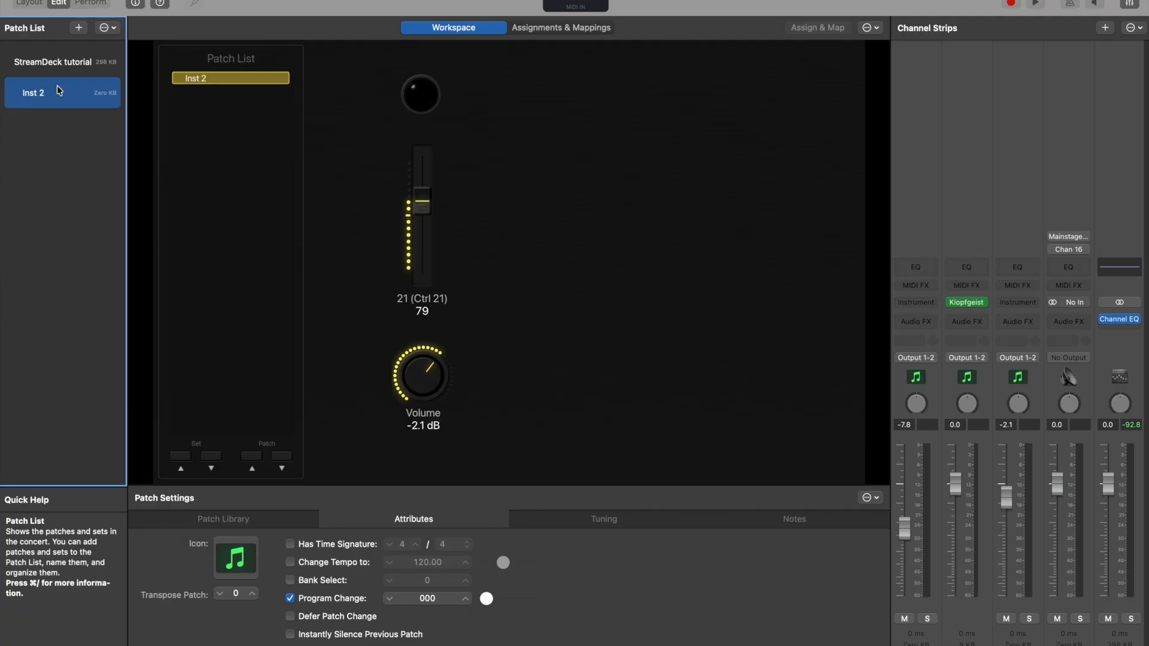
pyautogui.press('super+d')
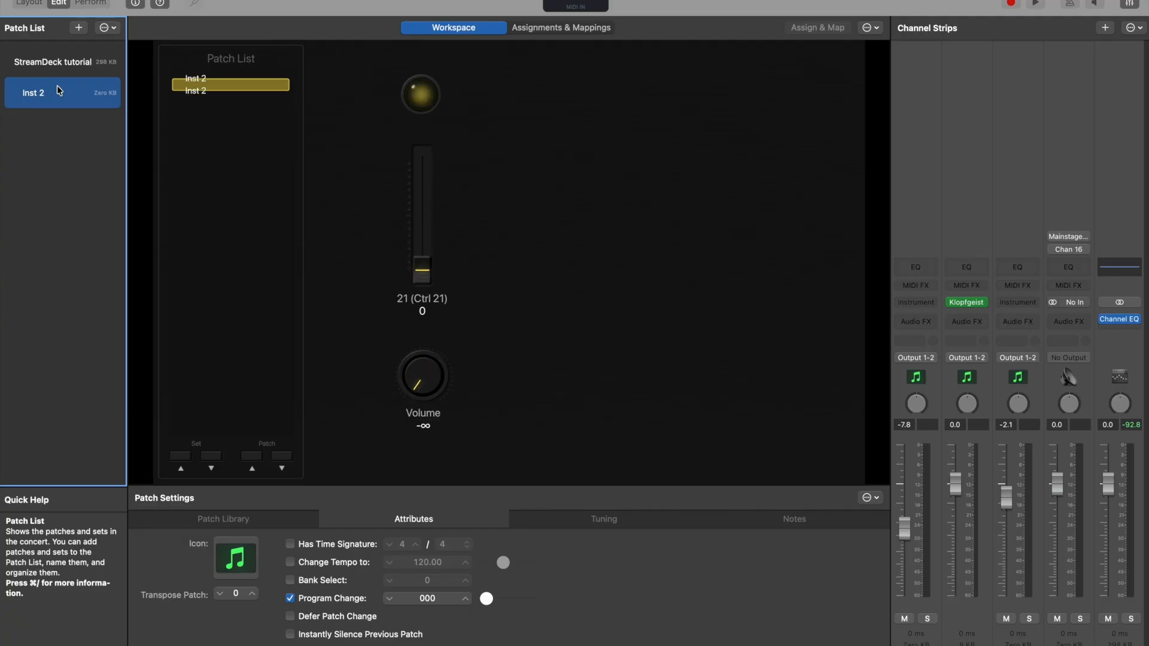
pyautogui.click(59, 102)
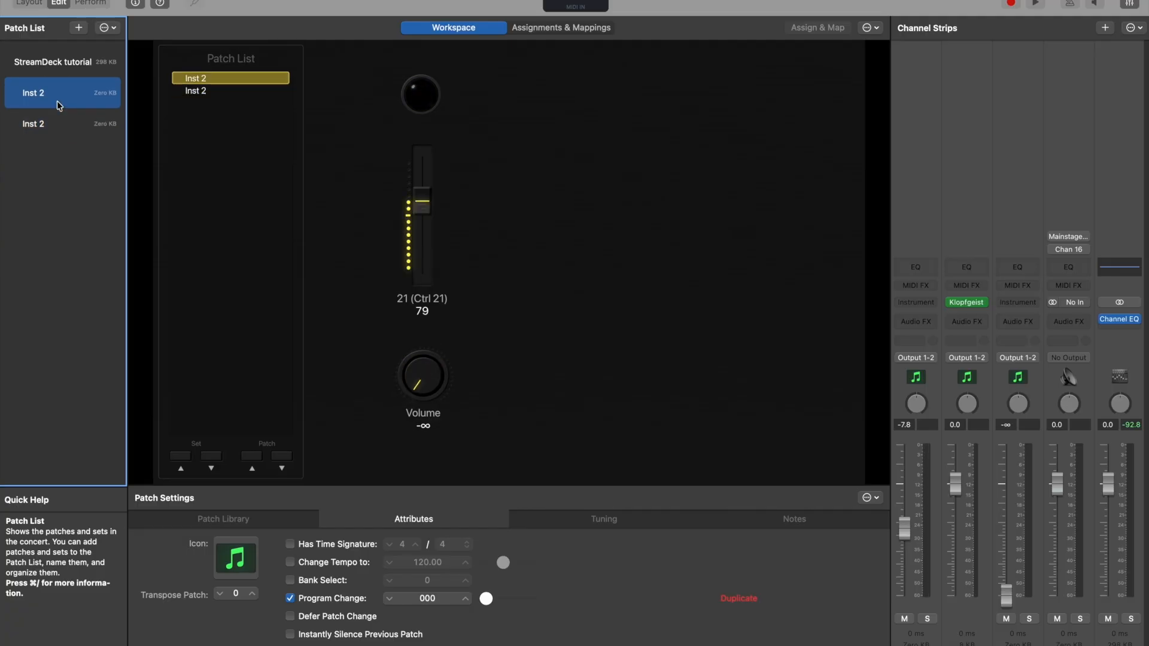
pyautogui.click(61, 128)
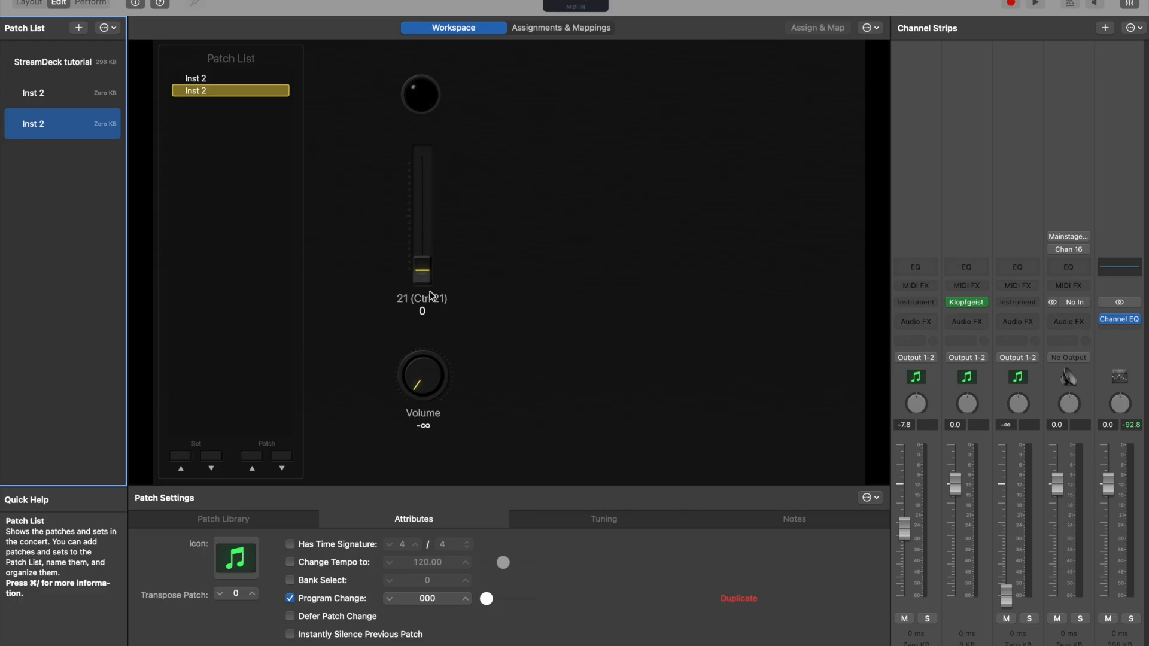
# Raise the second Inst 2 patch's vertical fader to about 44 and set the first Inst 2 patch's fader to 88.
pyautogui.click(424, 264)
pyautogui.moveTo(423, 264); pyautogui.dragTo(424, 215)
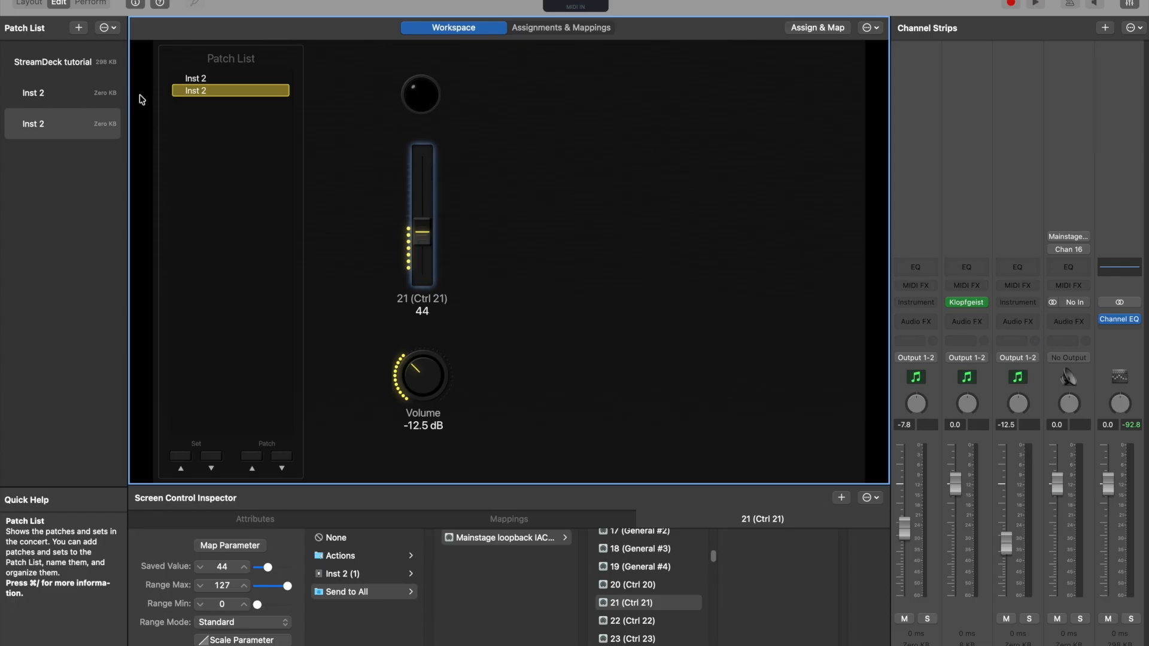
pyautogui.click(71, 106)
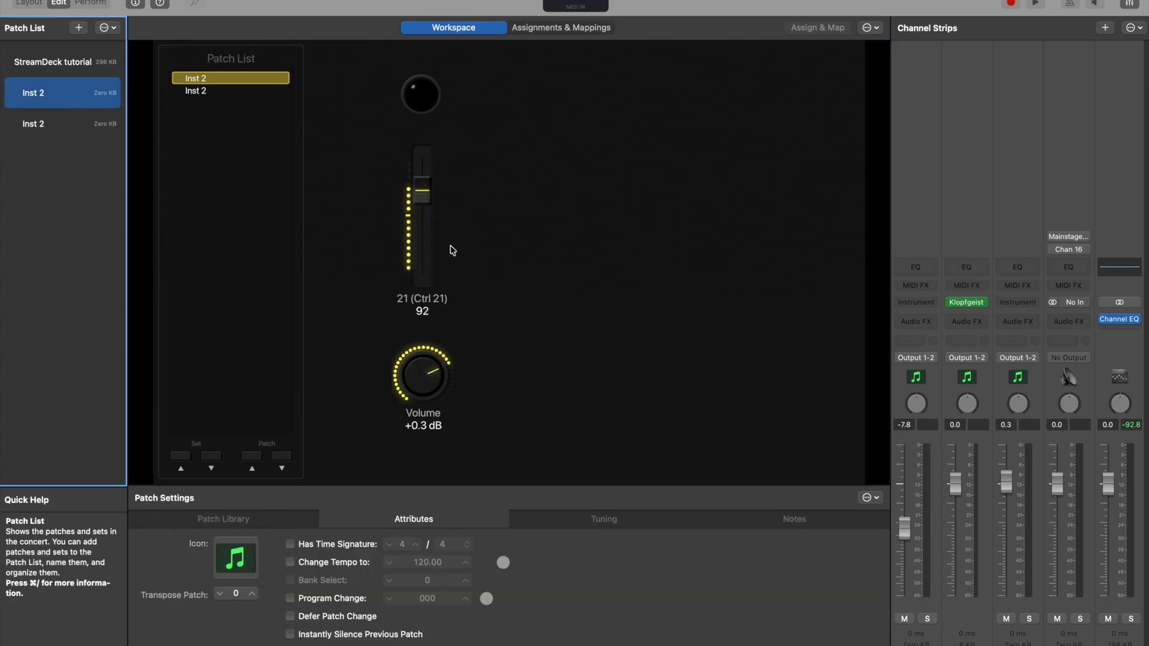
pyautogui.click(421, 200)
pyautogui.moveTo(421, 202); pyautogui.dragTo(422, 194)
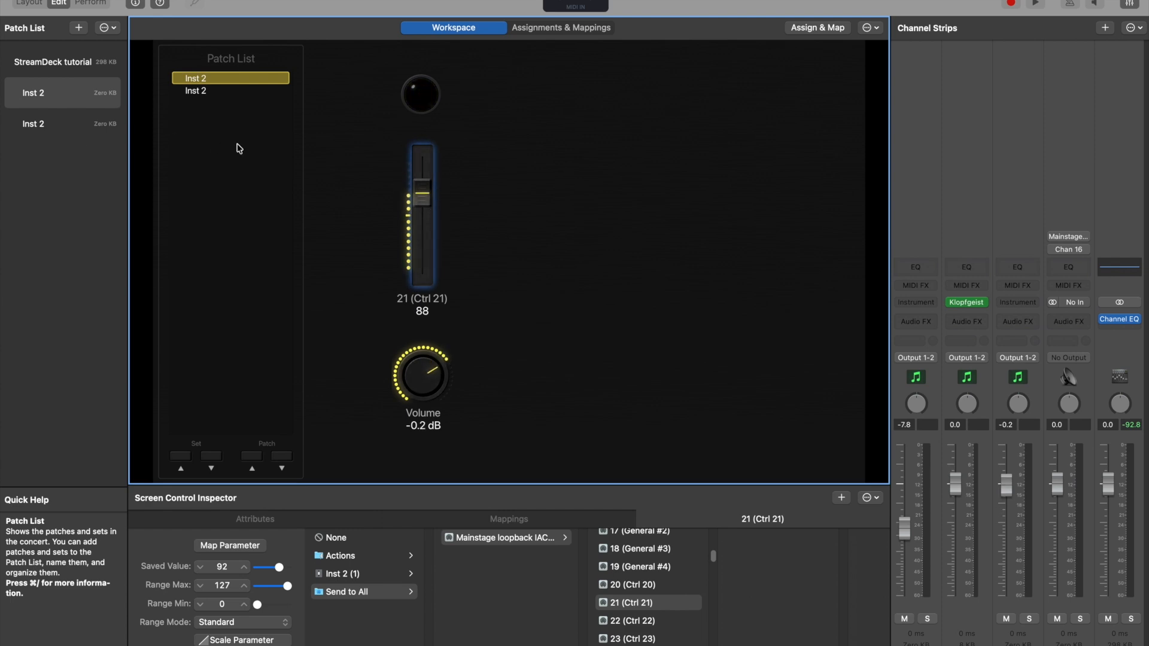
# Select the second Inst 2 patch and lower its vertical fader to 30.
pyautogui.click(49, 123)
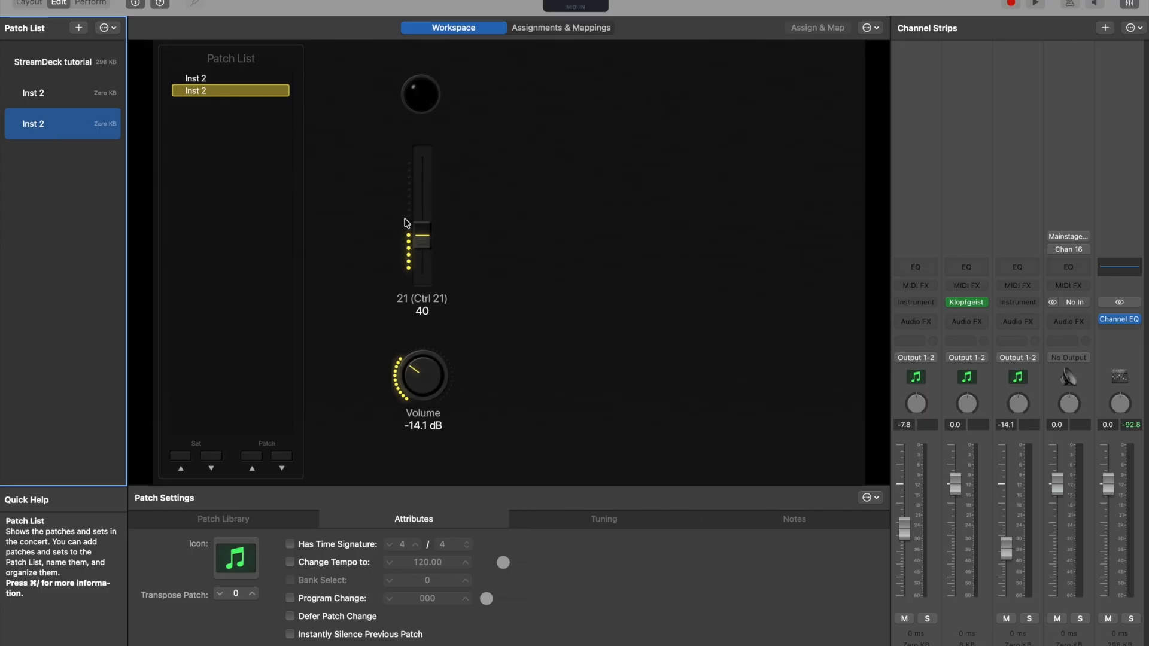
pyautogui.click(420, 235)
pyautogui.click(422, 242)
pyautogui.moveTo(422, 245); pyautogui.dragTo(422, 255)
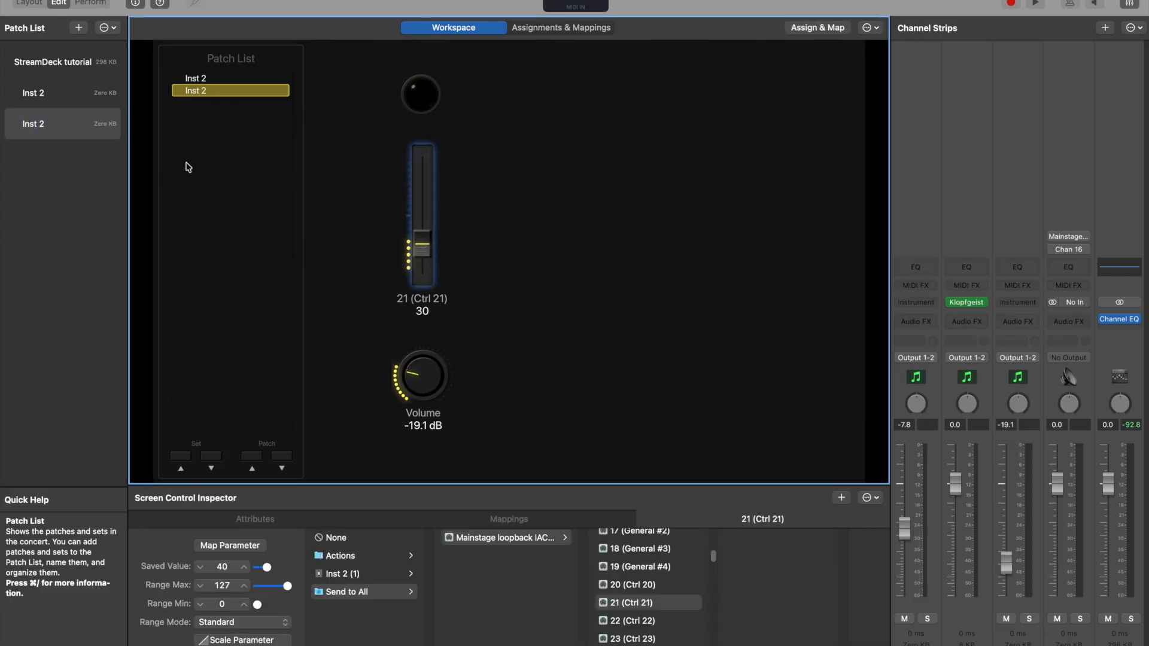
# Switch back and forth between the two Inst 2 patches to check the concert channel volume each one recalls.
pyautogui.click(43, 96)
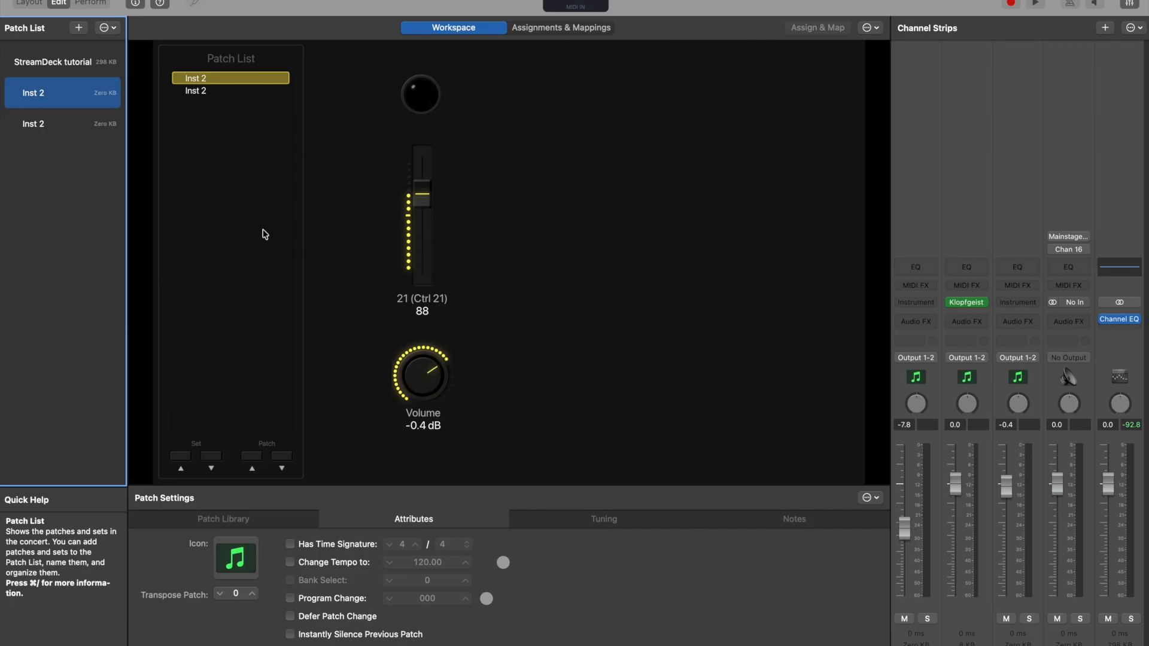
pyautogui.click(52, 125)
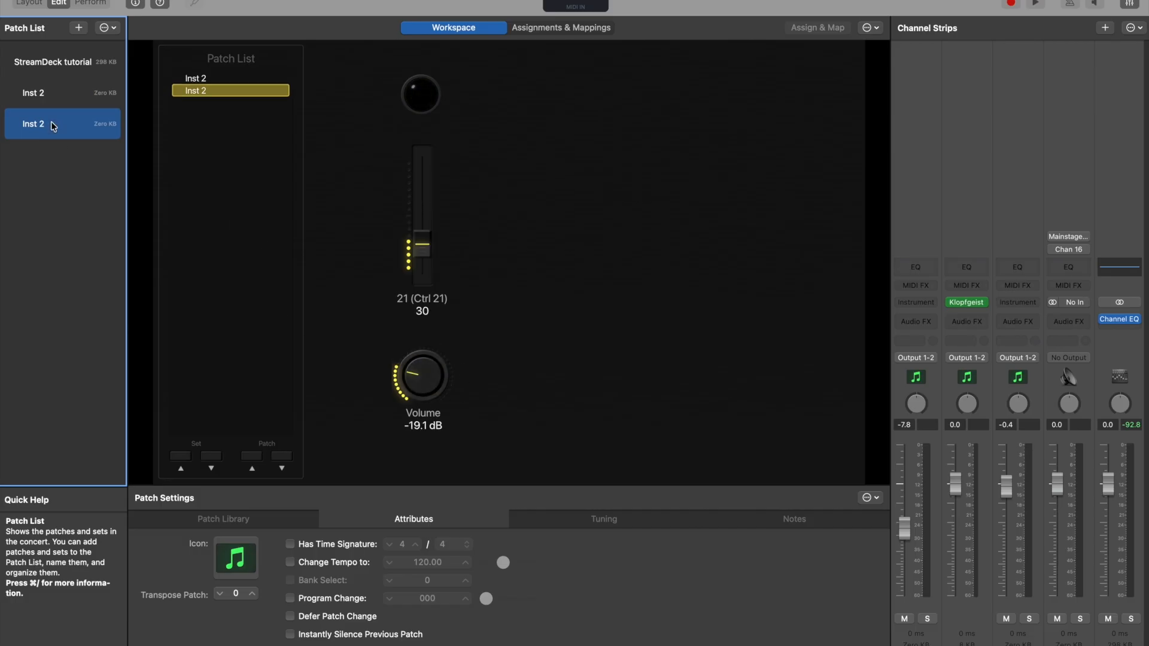
pyautogui.click(51, 96)
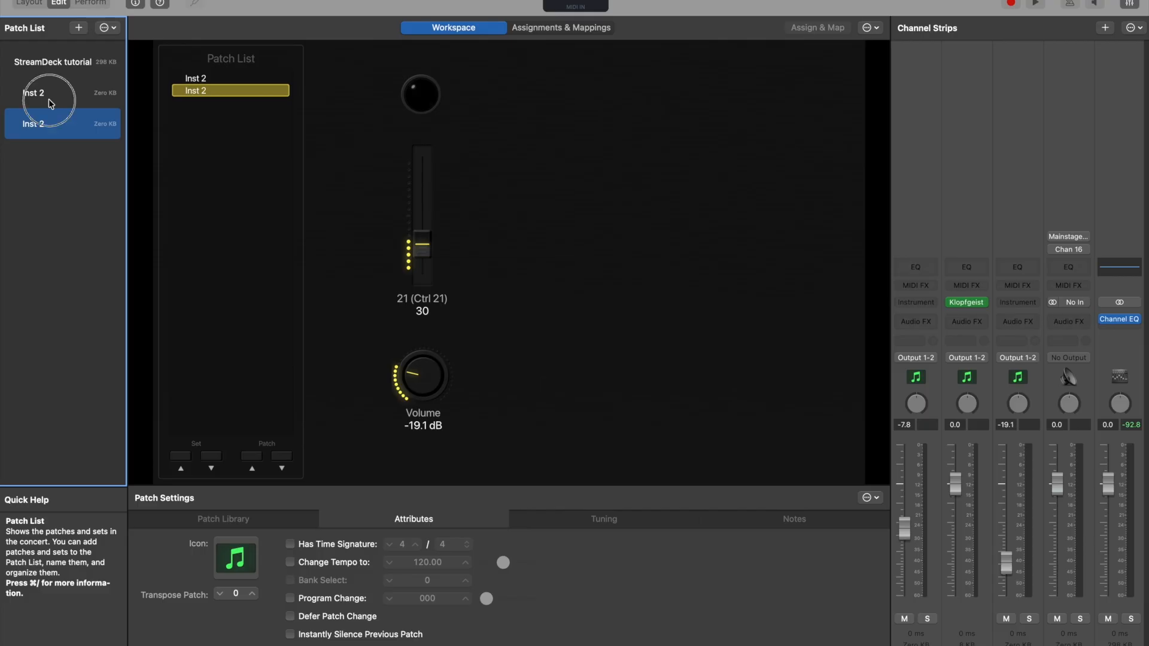
pyautogui.click(52, 132)
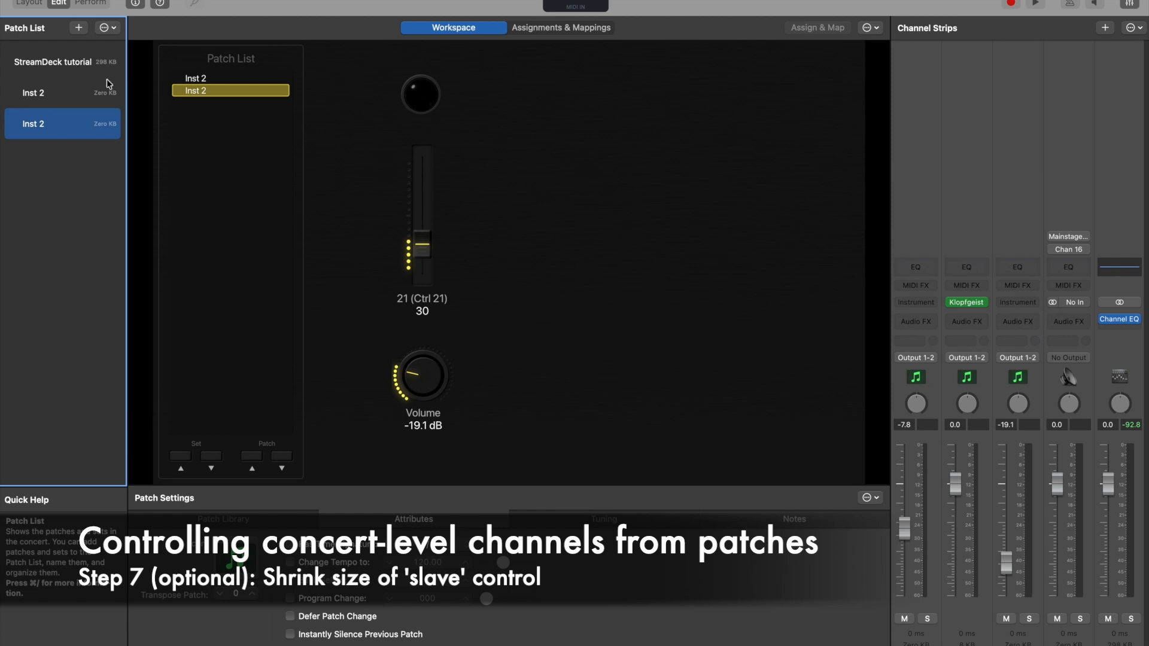
# In the concert layout, shrink the 21 (Ctrl 21) knob to a tiny size and place it just beneath the vertical fader's labels.
pyautogui.click(31, 6)
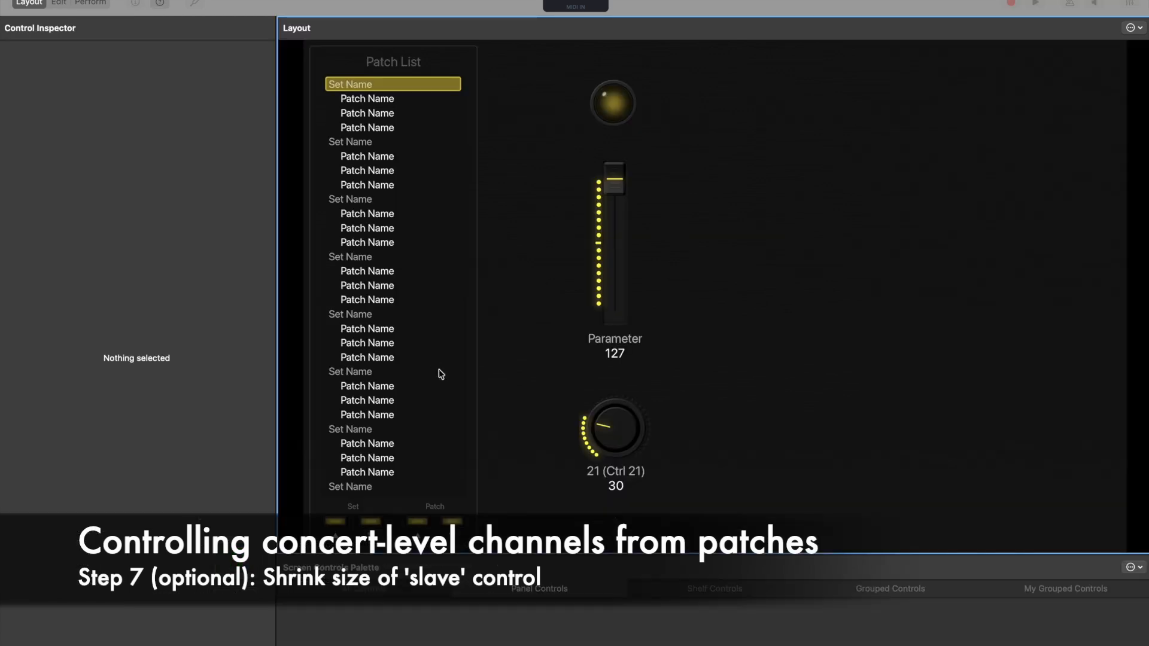
pyautogui.click(631, 433)
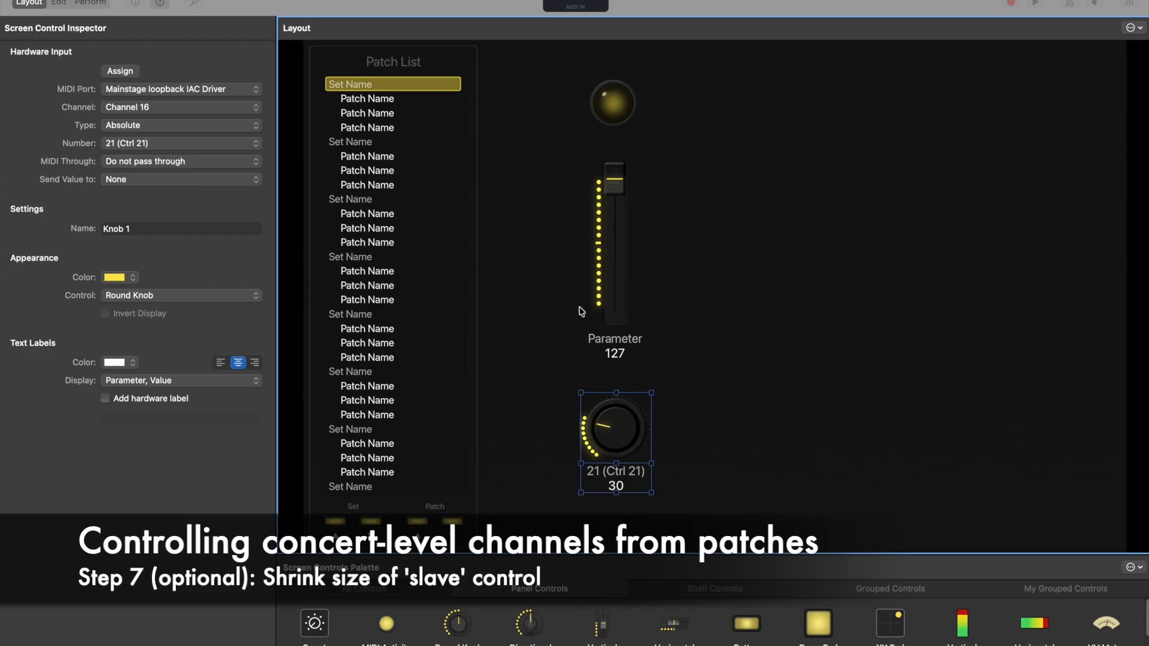
pyautogui.moveTo(651, 495); pyautogui.dragTo(615, 383)
pyautogui.click(615, 435)
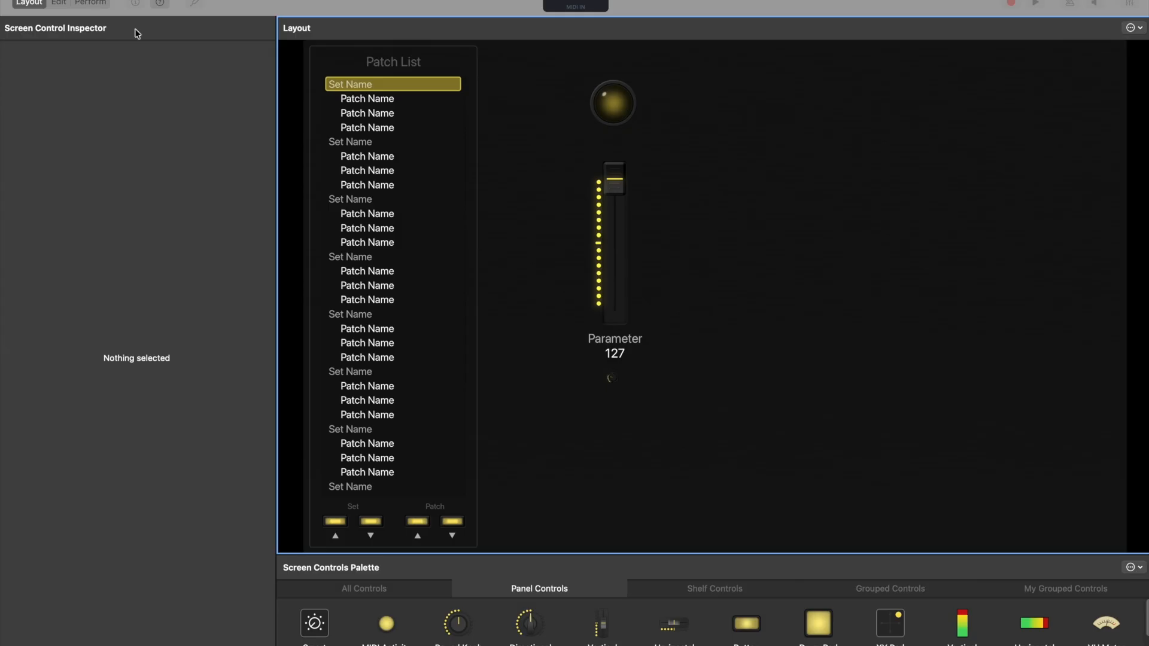
# Return to editing the concert and raise the second Inst 2 patch's fader to 58 to test the shrunken knob.
pyautogui.click(67, 7)
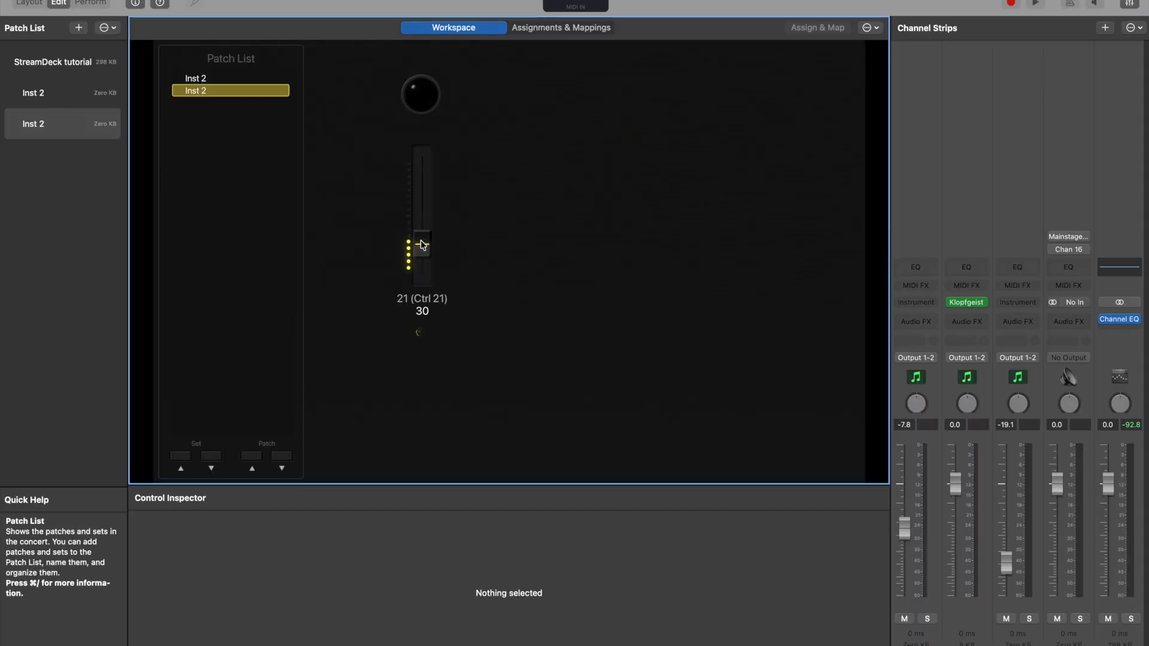
pyautogui.moveTo(422, 248); pyautogui.dragTo(422, 210)
pyautogui.click(494, 244)
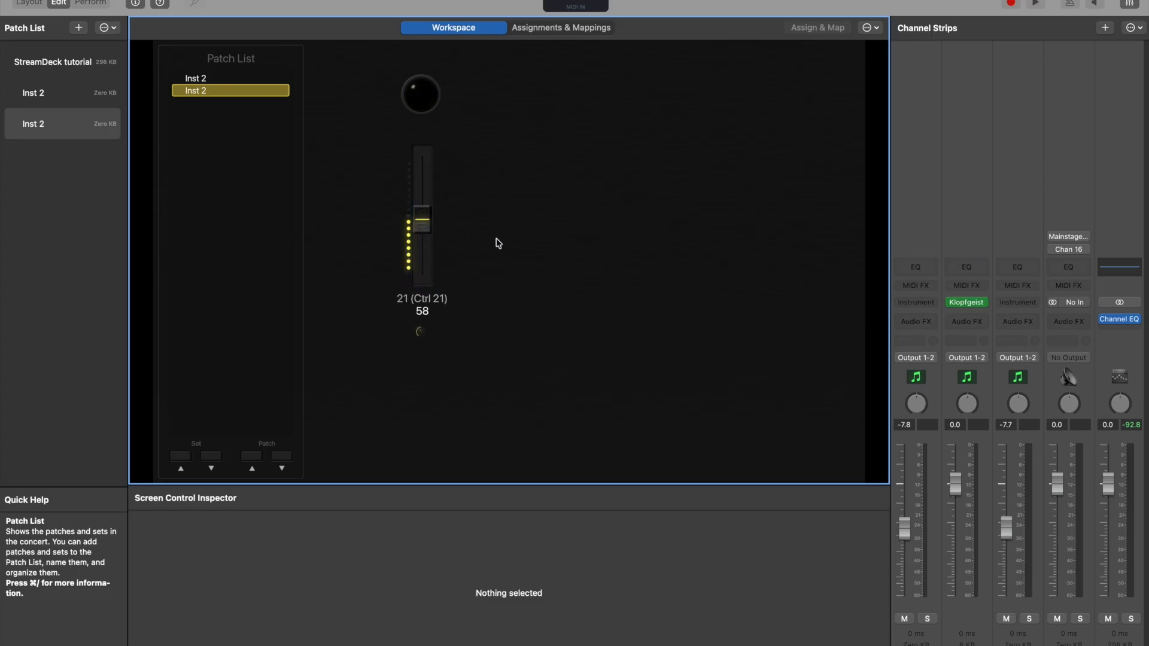